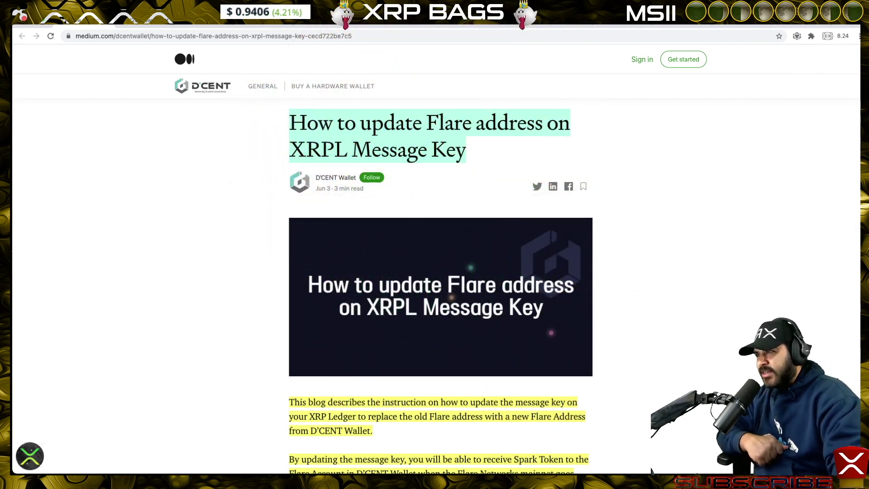
Read the introduction of D'CENT's Flare-address guide, then move to the Towo Labs tweet tab.
{"action": "scroll", "coordinate": [653, 471], "scroll_direction": "down", "scroll_amount": 3}
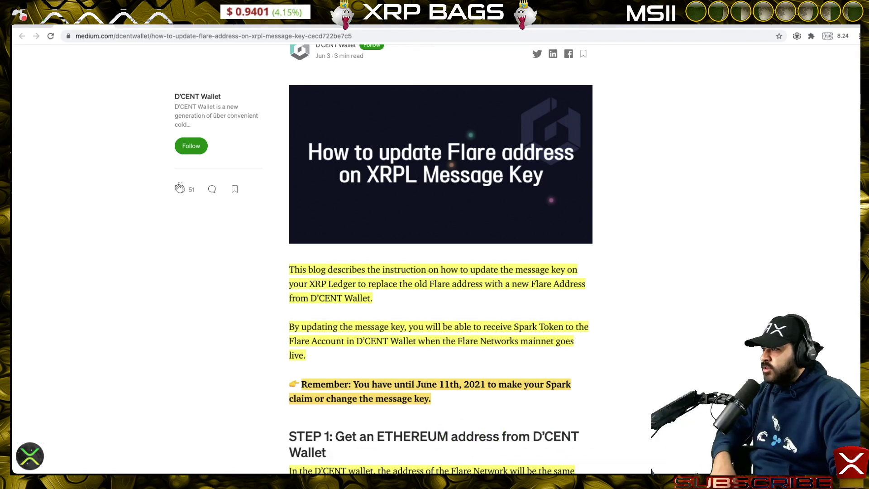
{"action": "key", "text": "ctrl+Tab"}
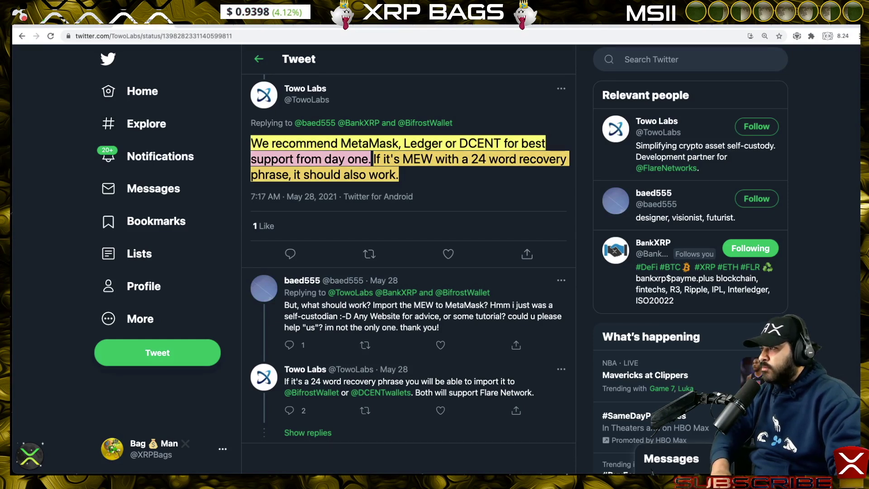
Look over D'CENT Wallet's Twitter thread about the Flare Coston2 testnet.
{"action": "key", "text": "ctrl+Tab"}
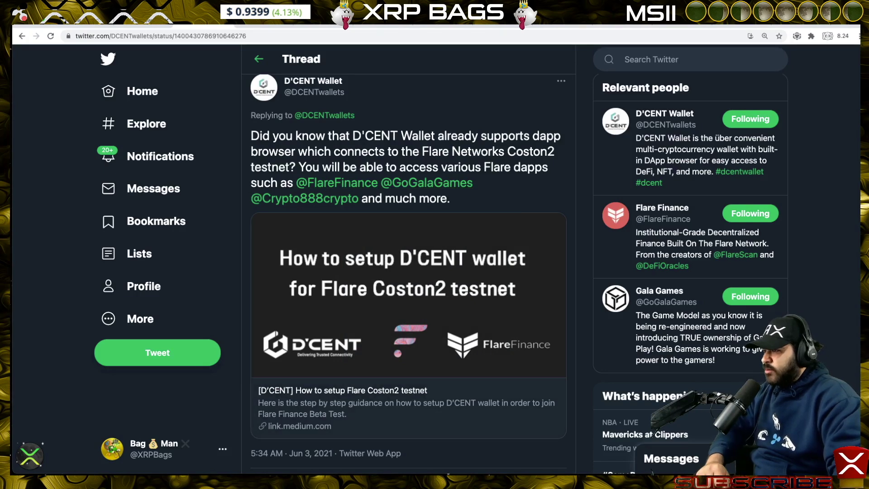
{"action": "scroll", "coordinate": [407, 272], "scroll_direction": "down", "scroll_amount": 3}
{"action": "scroll", "coordinate": [325, 163], "scroll_direction": "up", "scroll_amount": 4}
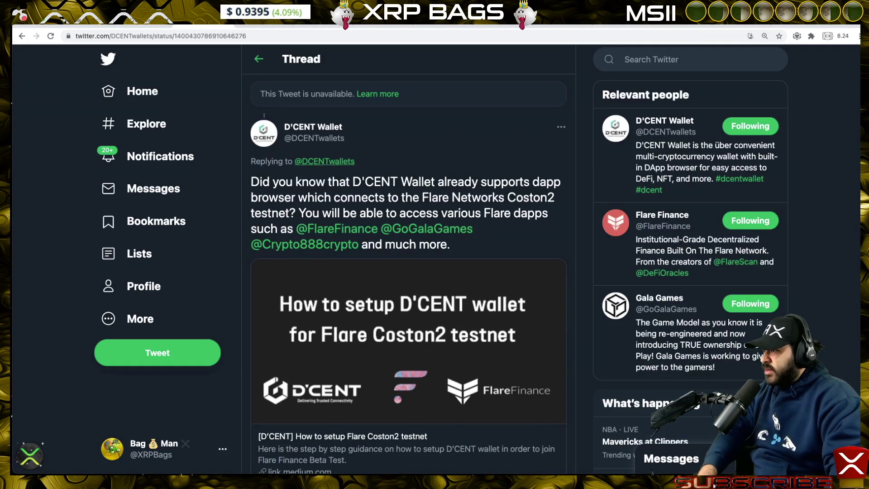
{"action": "mouse_move", "coordinate": [325, 162]}
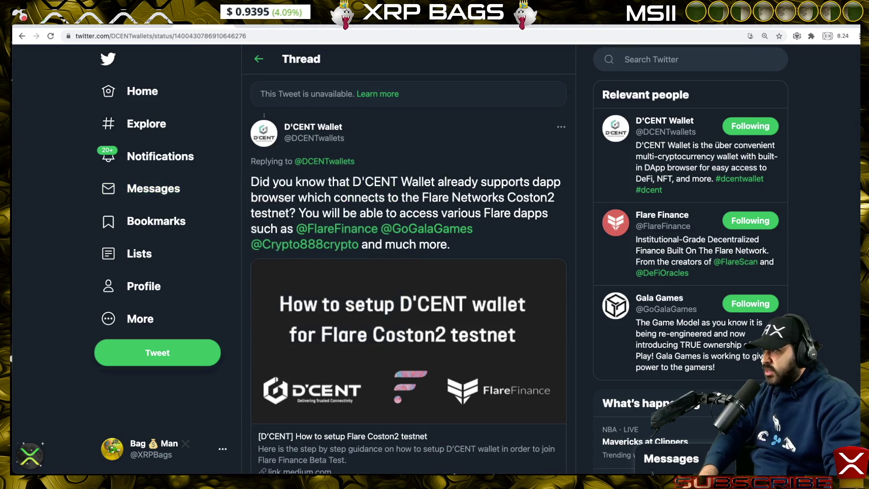
Return to the D'CENT Medium article and scroll to Step 1.
{"action": "key", "text": "ctrl+Tab"}
{"action": "scroll", "coordinate": [441, 258], "scroll_direction": "down", "scroll_amount": 4}
{"action": "scroll", "coordinate": [440, 258], "scroll_direction": "down", "scroll_amount": 2}
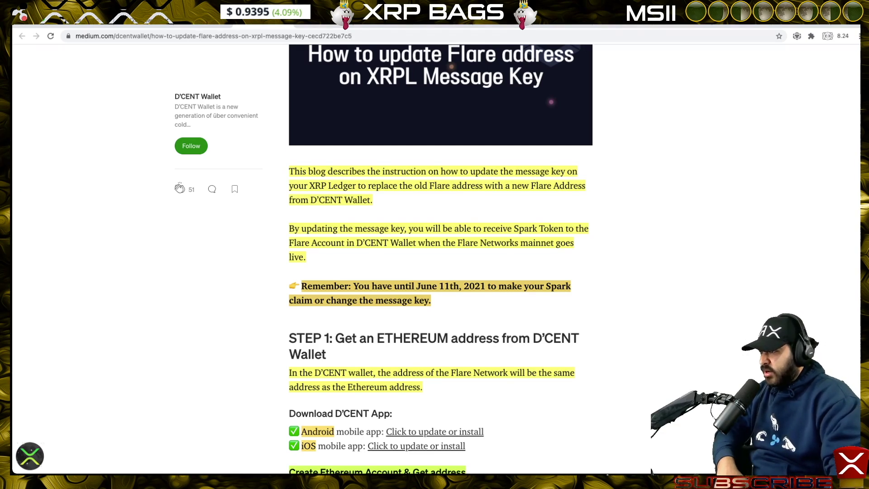
Glance at the dcentwallet.com homepage, then go back to the Medium article.
{"action": "scroll", "coordinate": [652, 471], "scroll_direction": "down", "scroll_amount": 3}
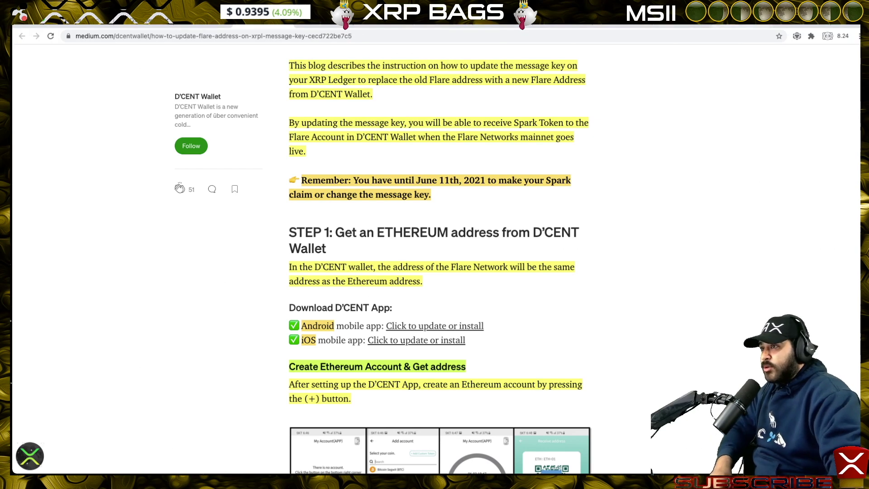
{"action": "left_click", "coordinate": [442, 26]}
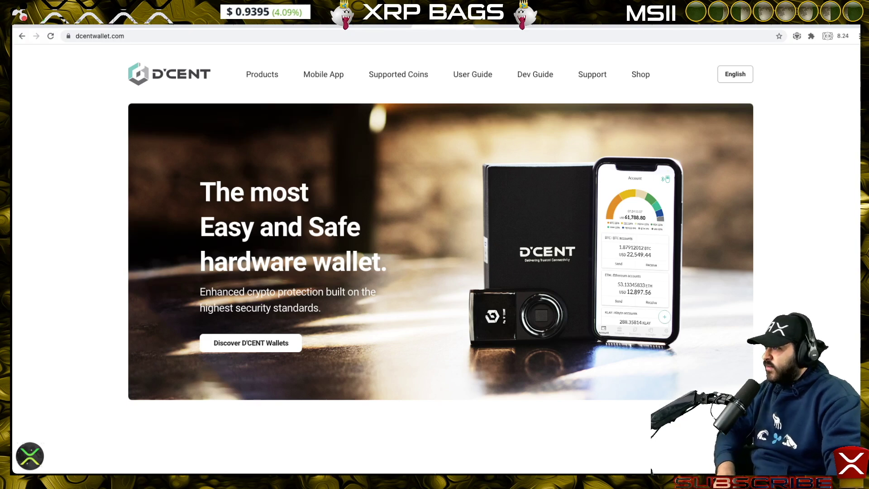
{"action": "scroll", "coordinate": [440, 251], "scroll_direction": "down", "scroll_amount": 1}
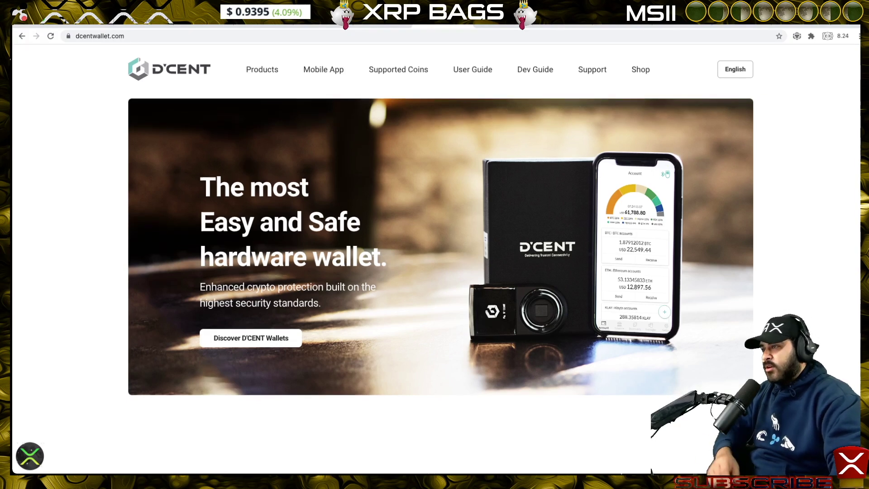
{"action": "scroll", "coordinate": [441, 229], "scroll_direction": "up", "scroll_amount": 1}
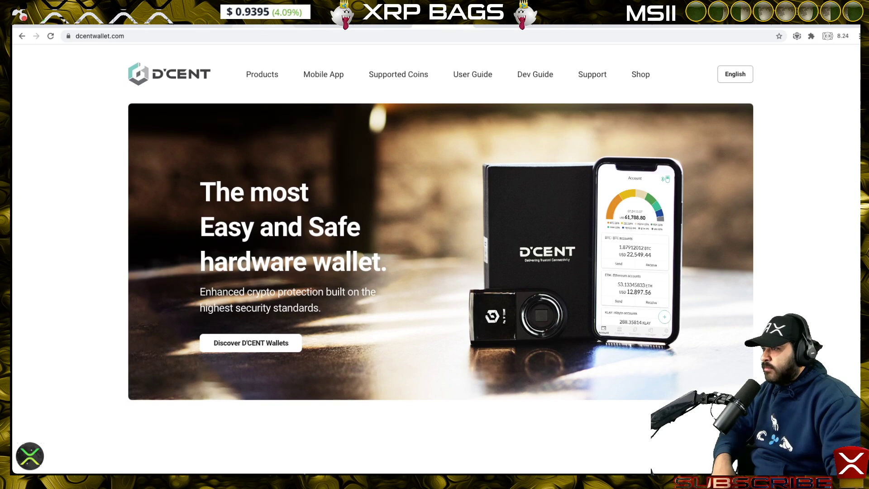
{"action": "left_click", "coordinate": [264, 26]}
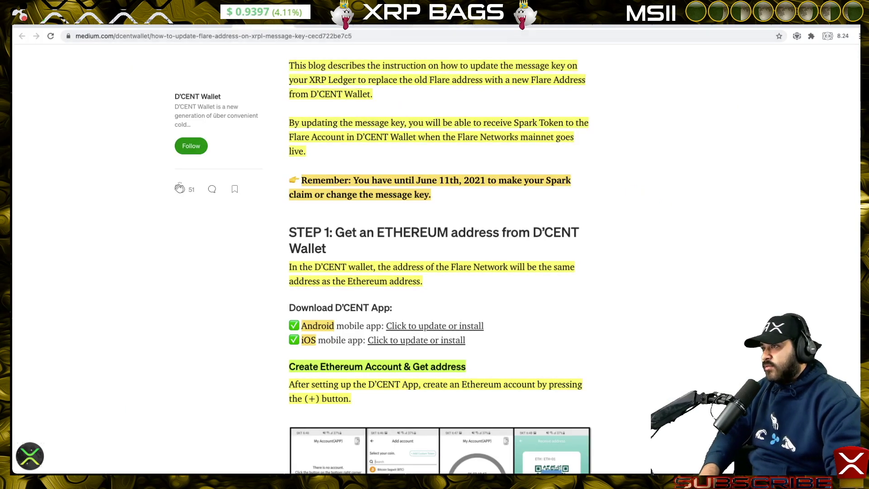
Check the D'CENT Support > Firmware Update page for kernel v2.9.2.c1e9, then return to Medium.
{"action": "key", "text": "ctrl+Tab"}
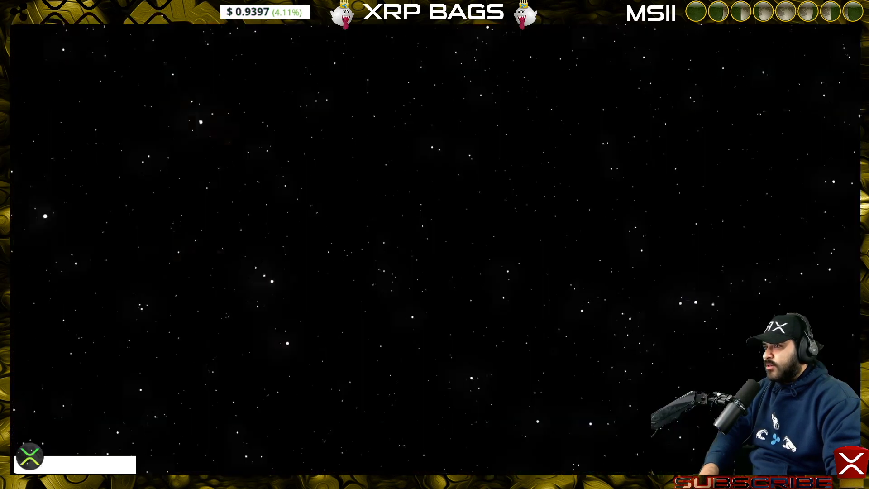
{"action": "left_click", "coordinate": [592, 75]}
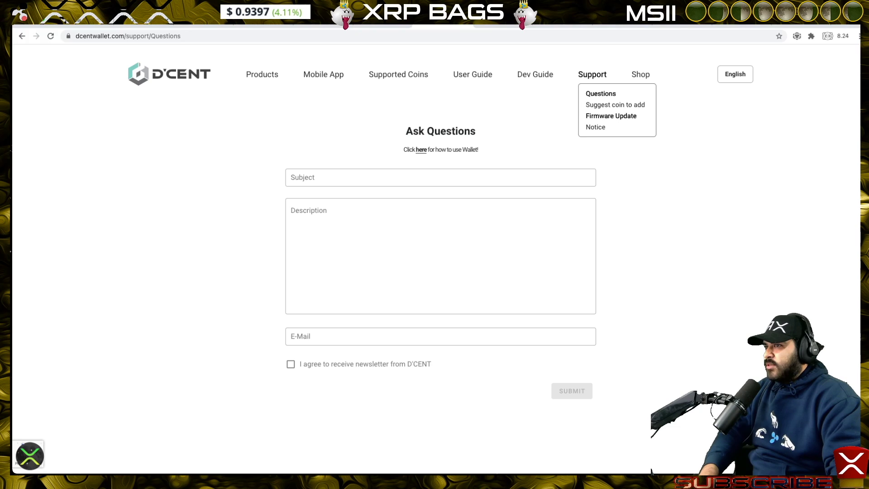
{"action": "left_click", "coordinate": [611, 116]}
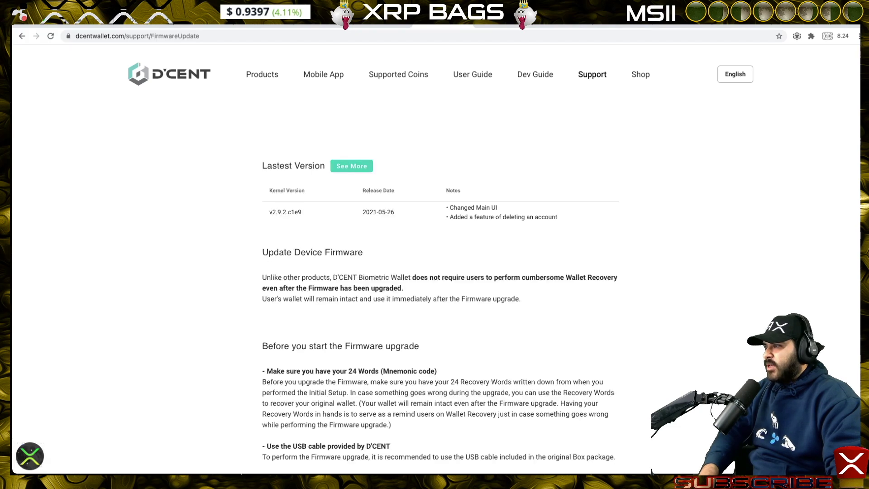
{"action": "scroll", "coordinate": [435, 263], "scroll_direction": "down", "scroll_amount": 5}
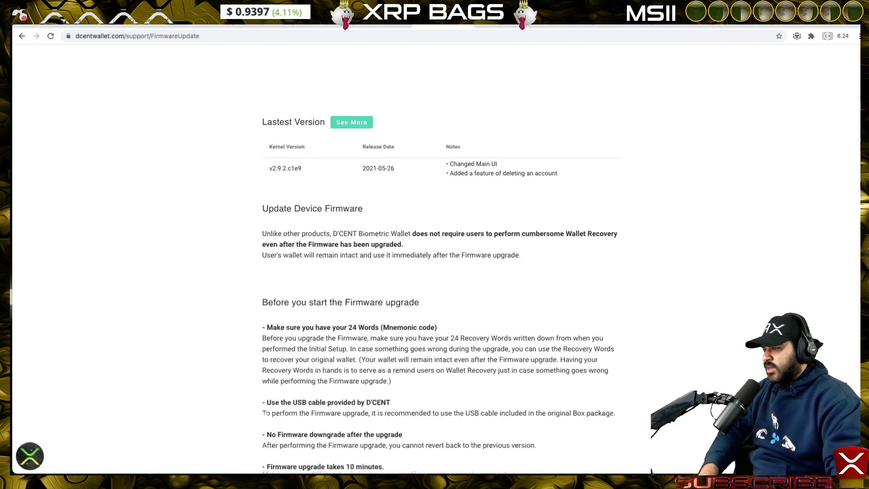
{"action": "scroll", "coordinate": [435, 263], "scroll_direction": "down", "scroll_amount": 1}
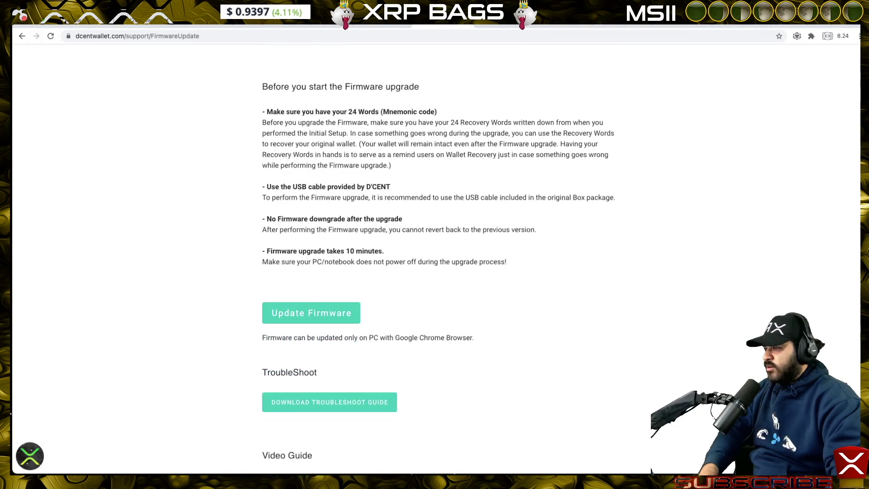
{"action": "scroll", "coordinate": [651, 472], "scroll_direction": "up", "scroll_amount": 6}
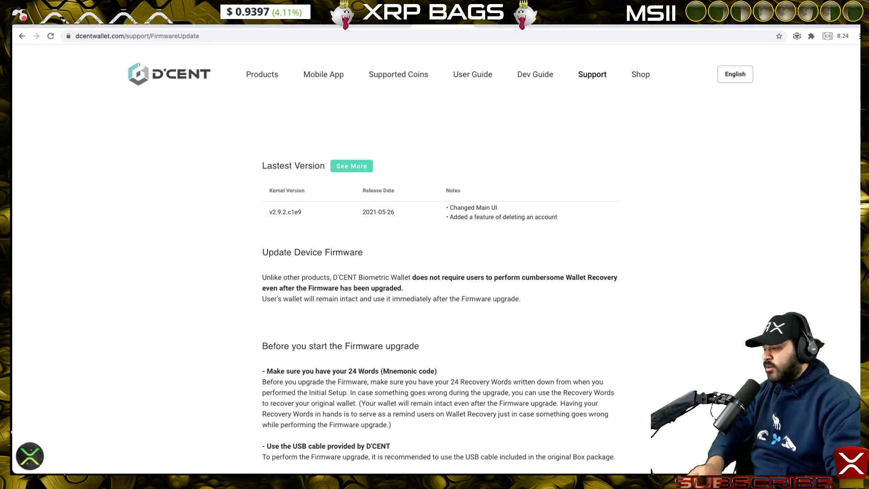
{"action": "left_click", "coordinate": [267, 23]}
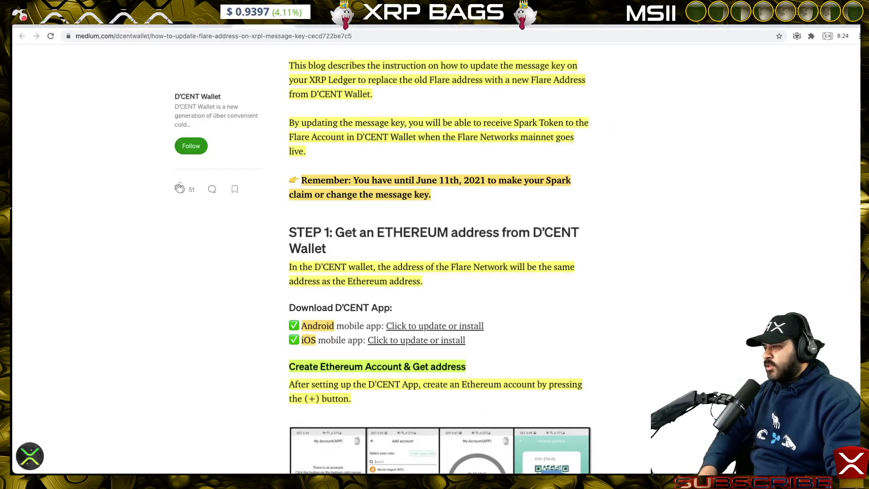
Enlarge and study the Create Ethereum Account screenshots, then bring up the D'CENT app in DeX.
{"action": "scroll", "coordinate": [435, 262], "scroll_direction": "down", "scroll_amount": 2}
{"action": "scroll", "coordinate": [652, 471], "scroll_direction": "down", "scroll_amount": 2}
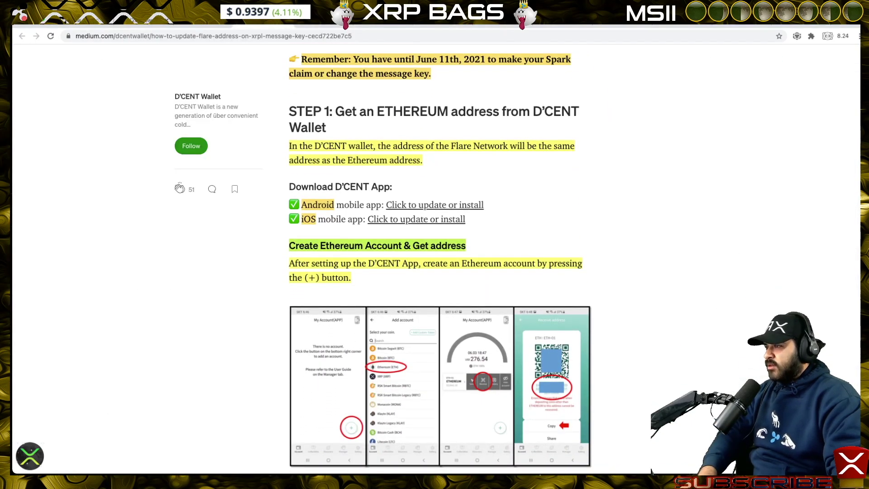
{"action": "scroll", "coordinate": [652, 471], "scroll_direction": "down", "scroll_amount": 1}
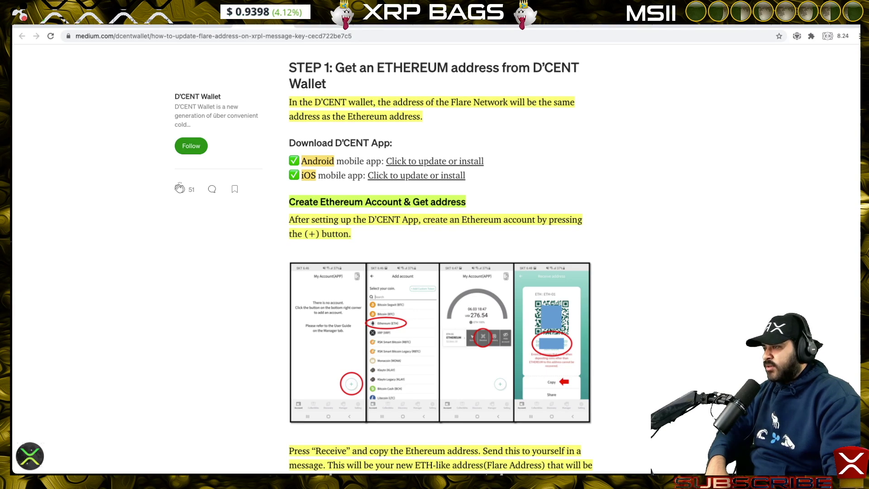
{"action": "left_click", "coordinate": [440, 326]}
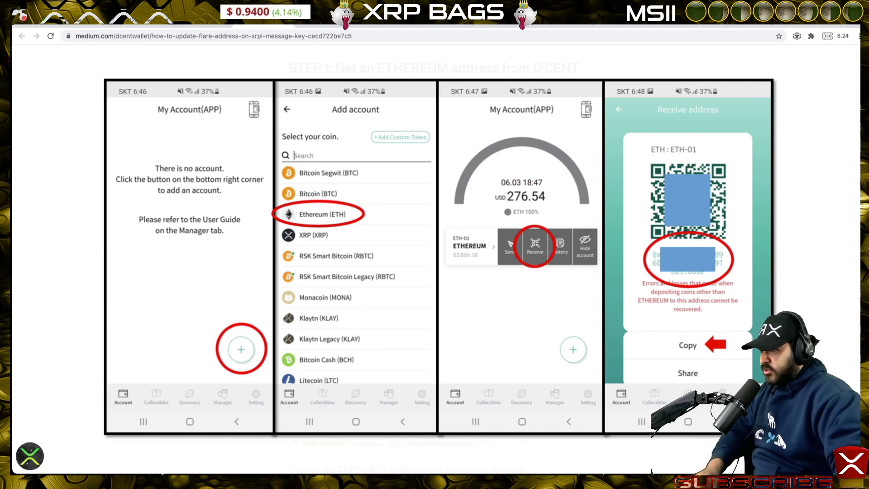
{"action": "scroll", "coordinate": [438, 257], "scroll_direction": "up", "scroll_amount": 1}
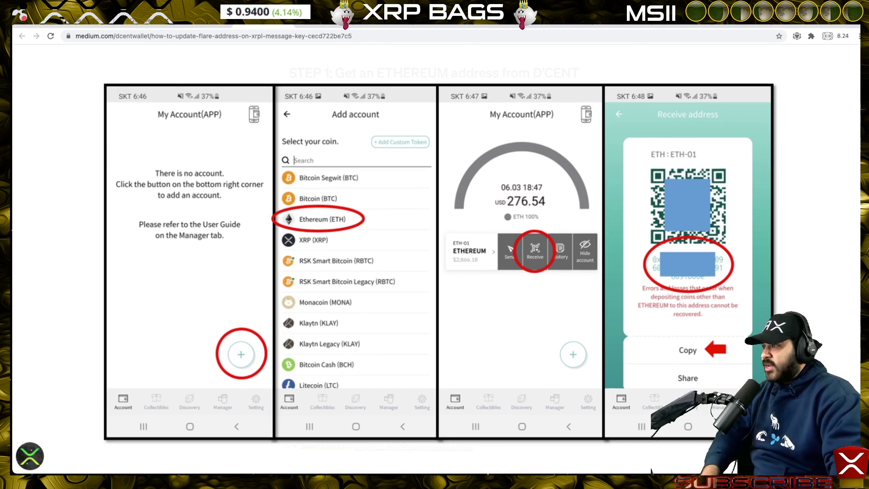
{"action": "key", "text": "Escape"}
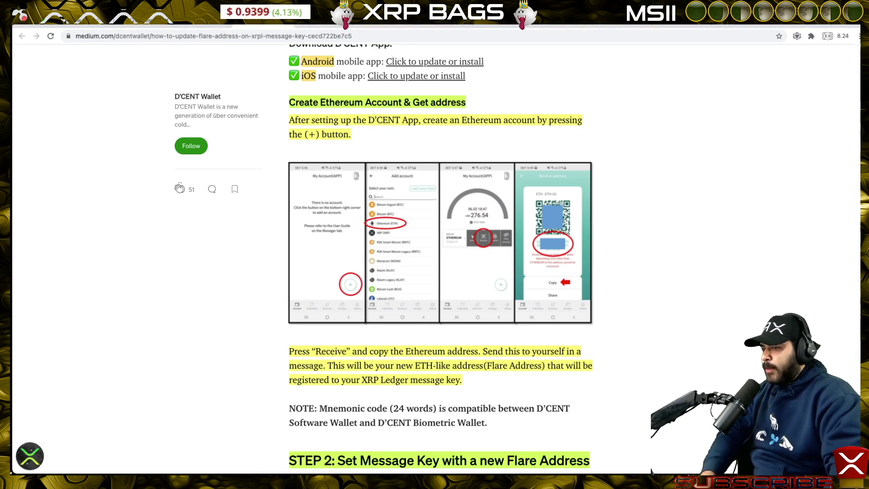
{"action": "key", "text": "super+Tab"}
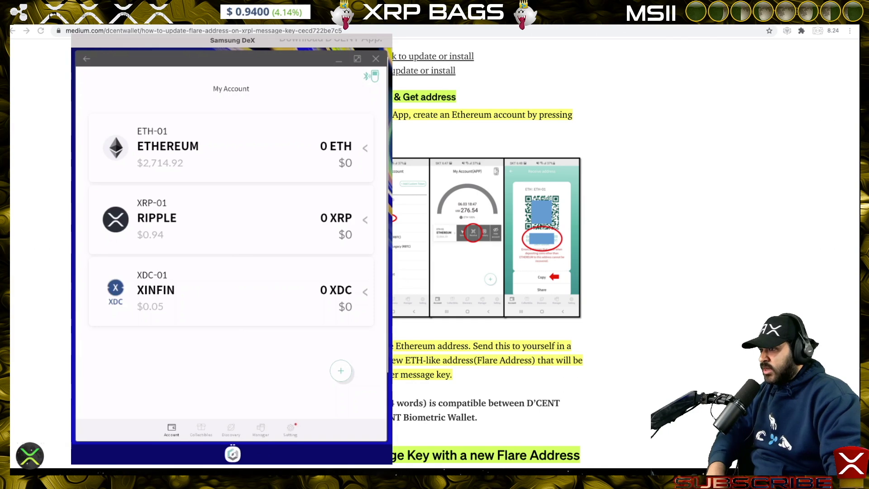
Back out of adding a new Ethereum account and show ETH-01's receive address and QR code.
{"action": "left_click", "coordinate": [341, 371]}
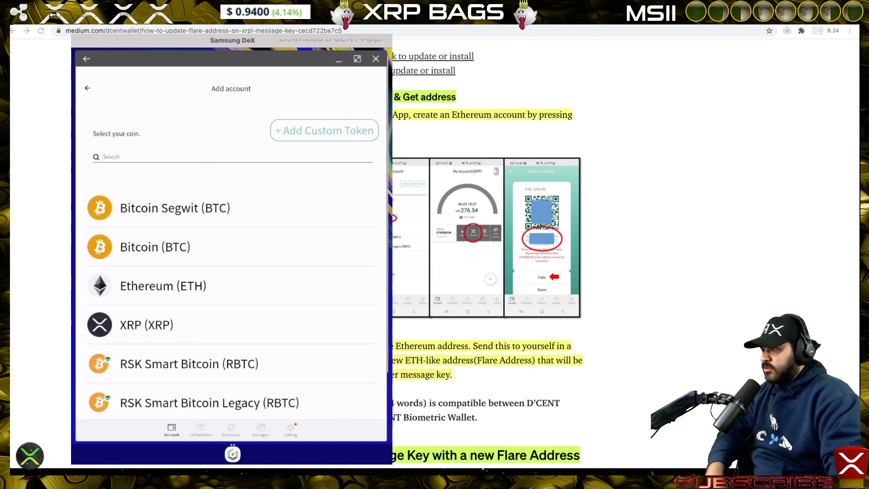
{"action": "left_click", "coordinate": [163, 286]}
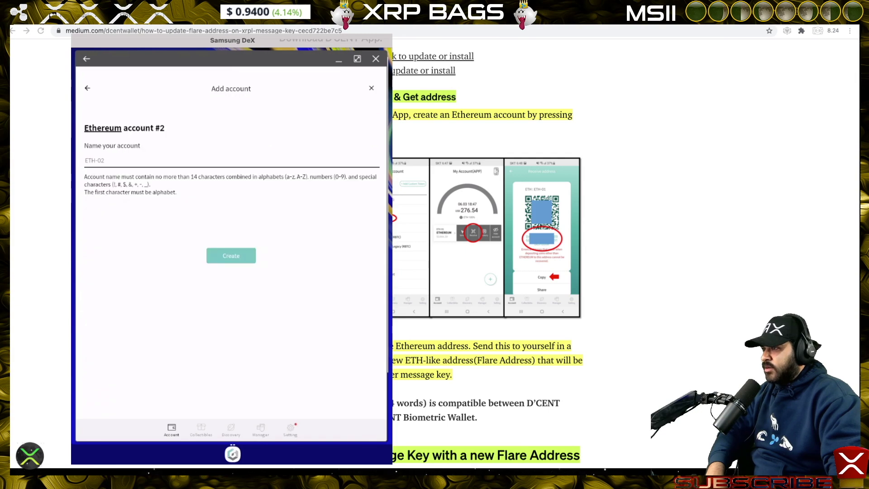
{"action": "left_click", "coordinate": [371, 88]}
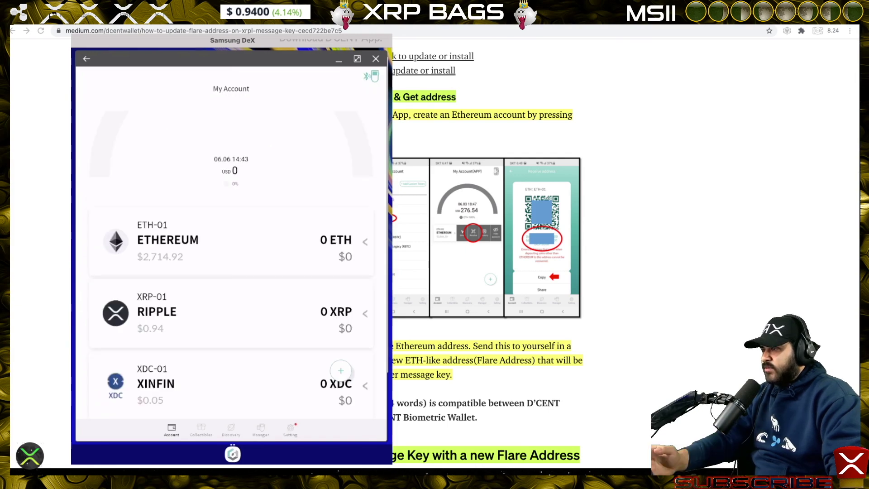
{"action": "left_click", "coordinate": [365, 242]}
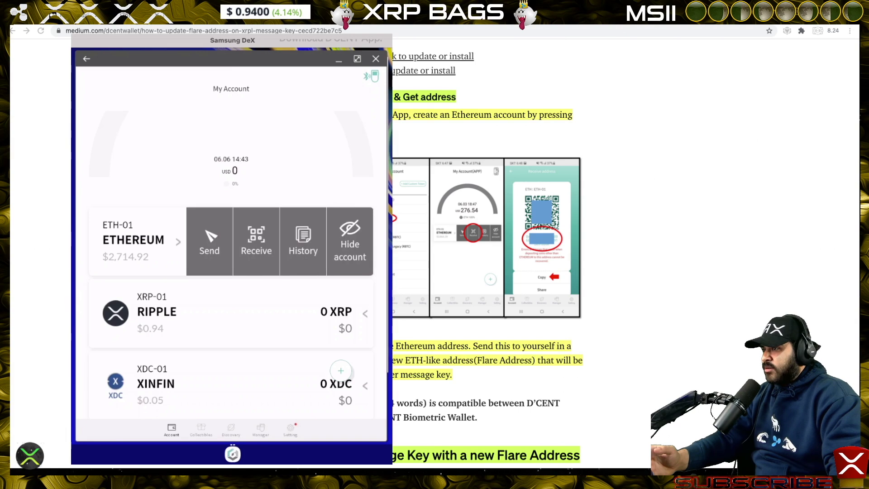
{"action": "left_click", "coordinate": [256, 240]}
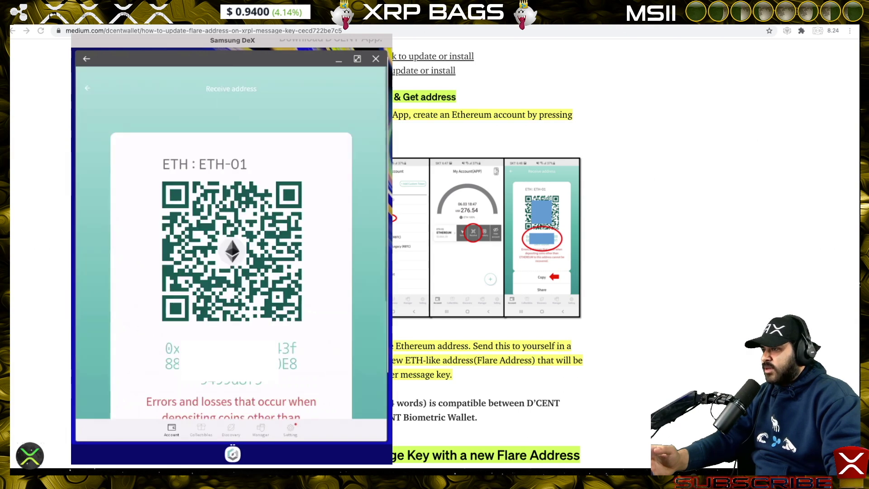
Scroll the Medium guide to Step 2, then view XRP Toolkit's Choose a Wallet page.
{"action": "scroll", "coordinate": [231, 242], "scroll_direction": "down", "scroll_amount": 5}
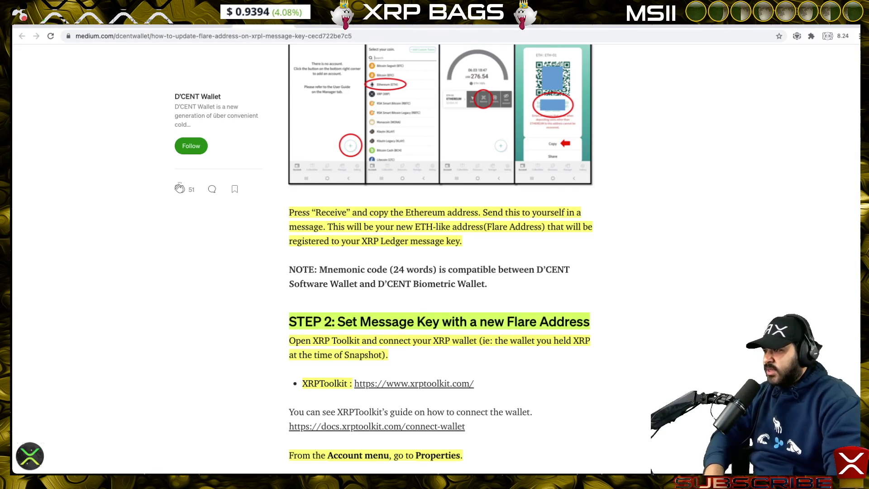
{"action": "scroll", "coordinate": [440, 258], "scroll_direction": "down", "scroll_amount": 1}
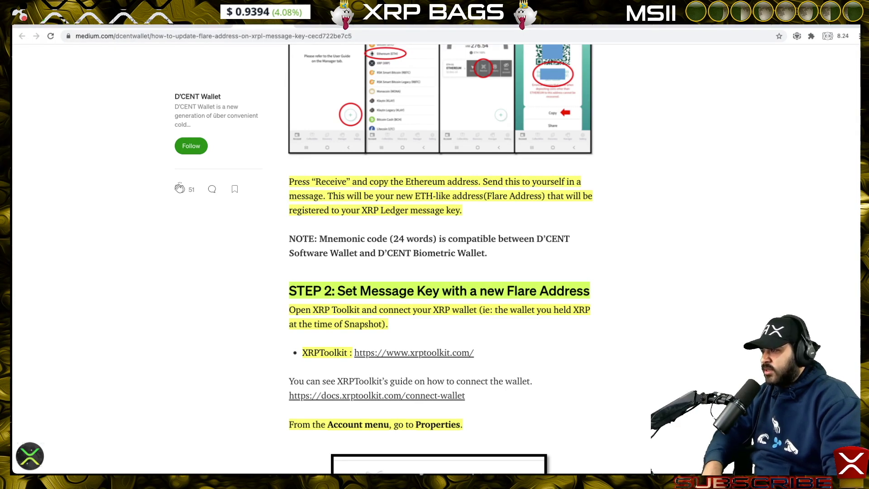
{"action": "scroll", "coordinate": [439, 258], "scroll_direction": "down", "scroll_amount": 1}
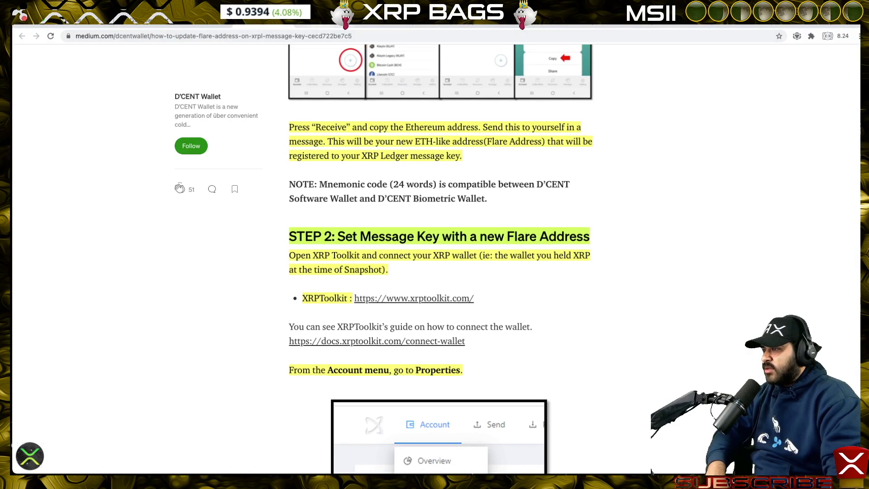
{"action": "left_click", "coordinate": [316, 26]}
{"action": "scroll", "coordinate": [439, 258], "scroll_direction": "up", "scroll_amount": 3}
{"action": "scroll", "coordinate": [439, 258], "scroll_direction": "down", "scroll_amount": 4}
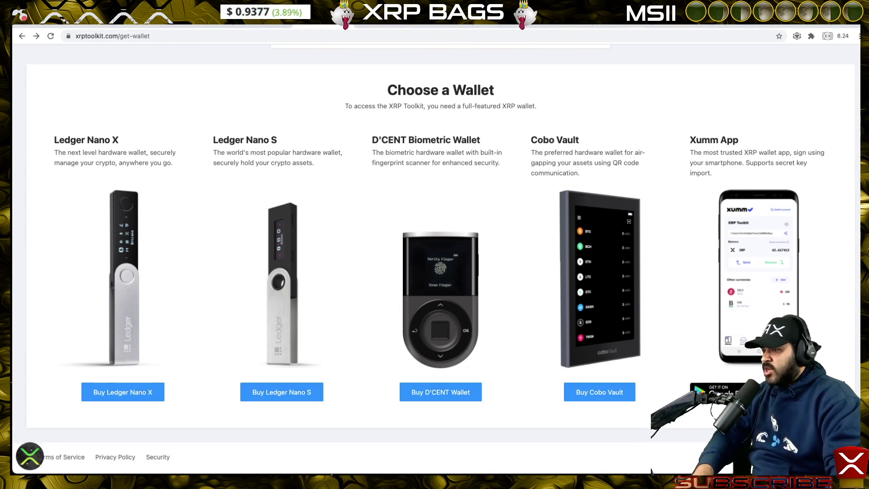
On XRP Toolkit's Account Overview, pick the Xumm App option in the Add Account dialog.
{"action": "scroll", "coordinate": [436, 259], "scroll_direction": "up", "scroll_amount": 3}
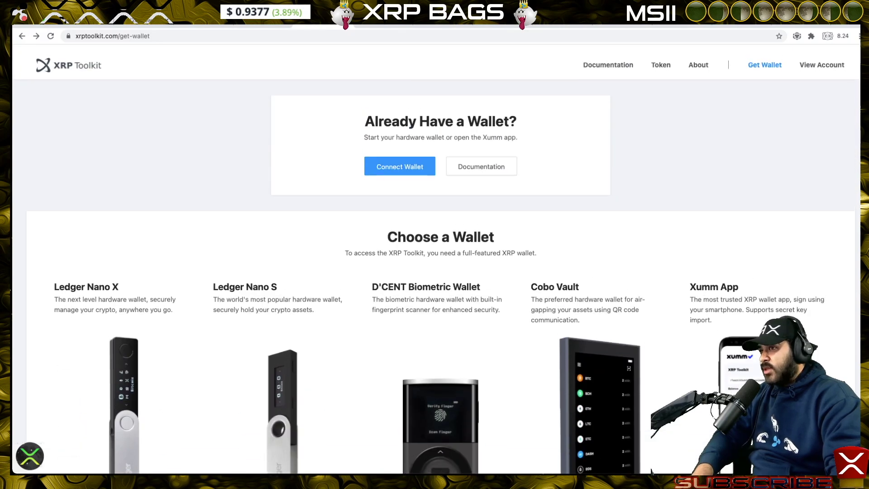
{"action": "scroll", "coordinate": [436, 260], "scroll_direction": "down", "scroll_amount": 2}
{"action": "scroll", "coordinate": [436, 263], "scroll_direction": "down", "scroll_amount": 1}
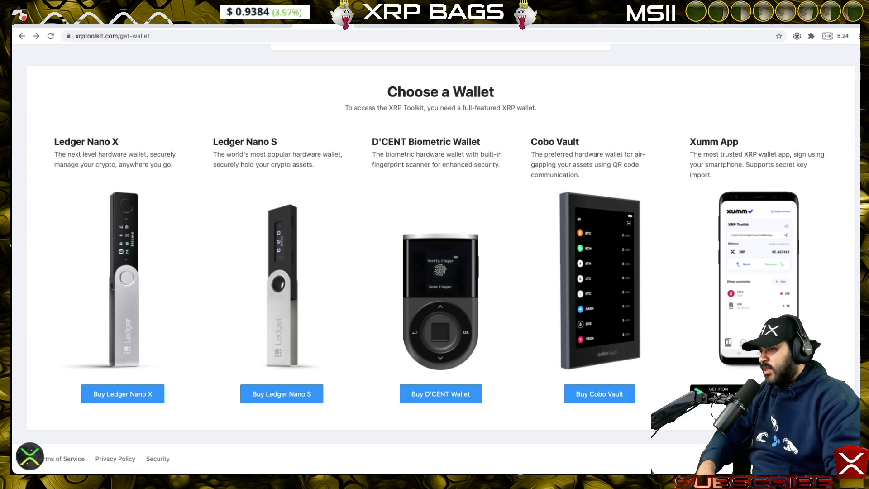
{"action": "scroll", "coordinate": [436, 263], "scroll_direction": "up", "scroll_amount": 3}
{"action": "scroll", "coordinate": [437, 264], "scroll_direction": "down", "scroll_amount": 3}
{"action": "scroll", "coordinate": [436, 264], "scroll_direction": "up", "scroll_amount": 1}
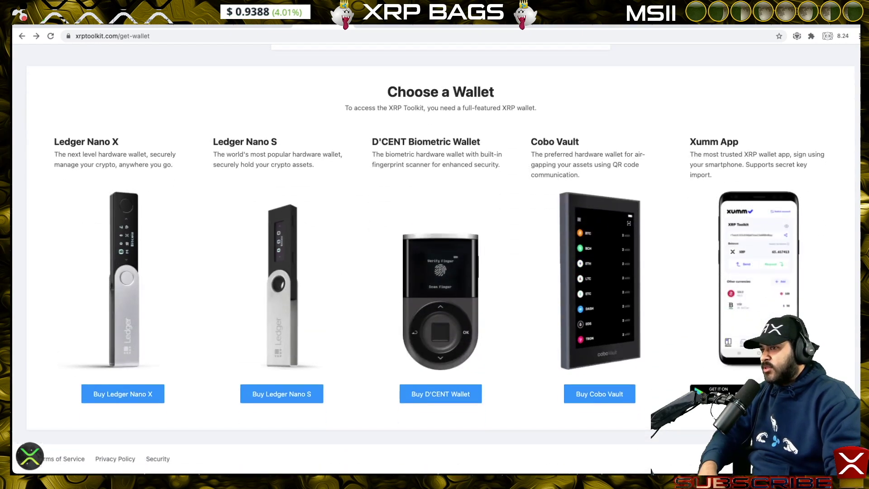
{"action": "scroll", "coordinate": [436, 263], "scroll_direction": "up", "scroll_amount": 3}
{"action": "scroll", "coordinate": [437, 263], "scroll_direction": "down", "scroll_amount": 1}
{"action": "scroll", "coordinate": [436, 264], "scroll_direction": "up", "scroll_amount": 2}
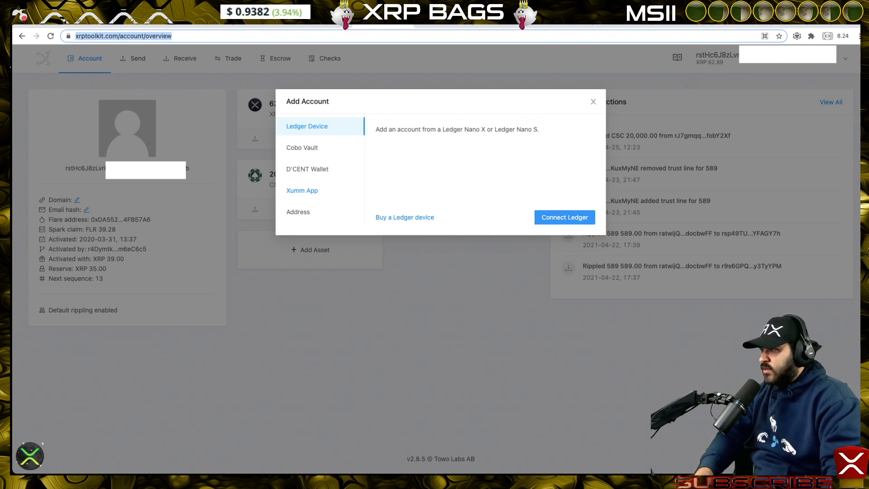
{"action": "left_click", "coordinate": [302, 191]}
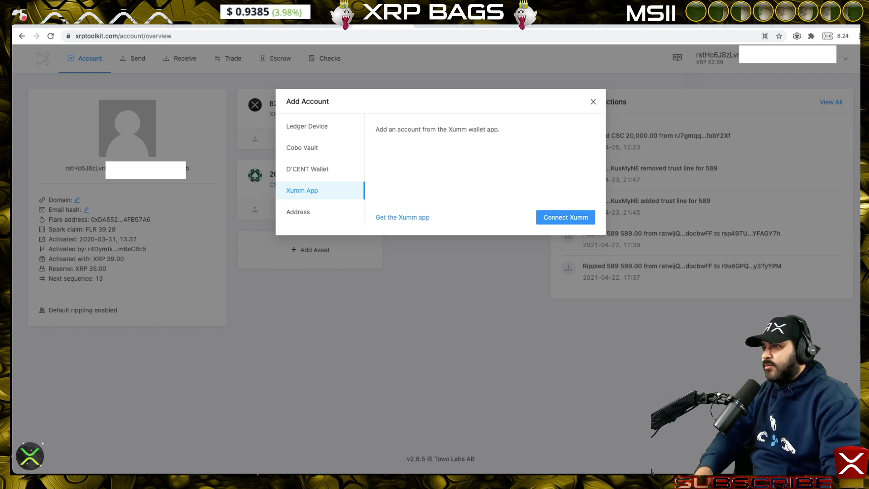
In Account Properties, replace the Message Key with the pasted ETH address in Flare format and submit.
{"action": "key", "text": "Escape"}
{"action": "mouse_move", "coordinate": [85, 58]}
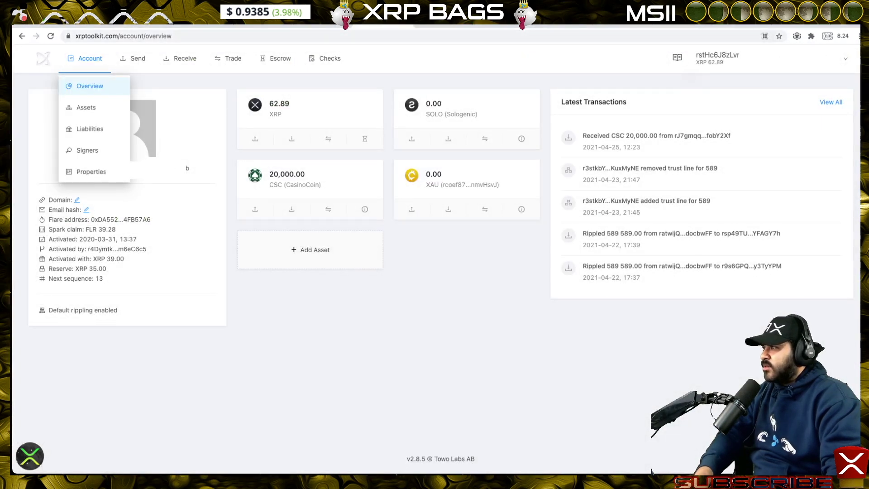
{"action": "left_click", "coordinate": [90, 171]}
{"action": "mouse_move", "coordinate": [772, 59]}
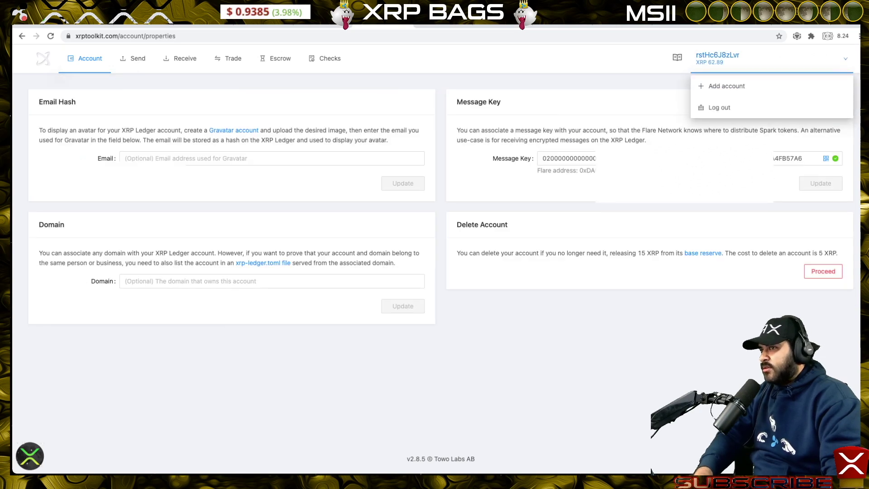
{"action": "double_click", "coordinate": [692, 159]}
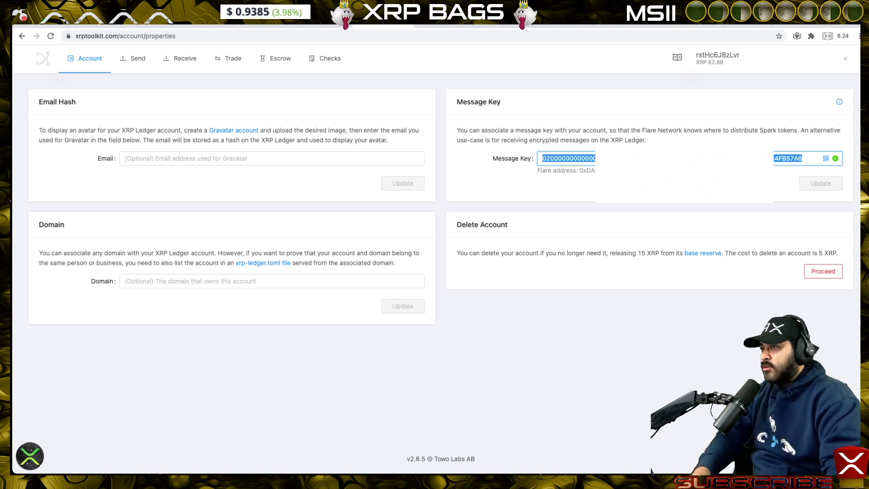
{"action": "key", "text": "super+v"}
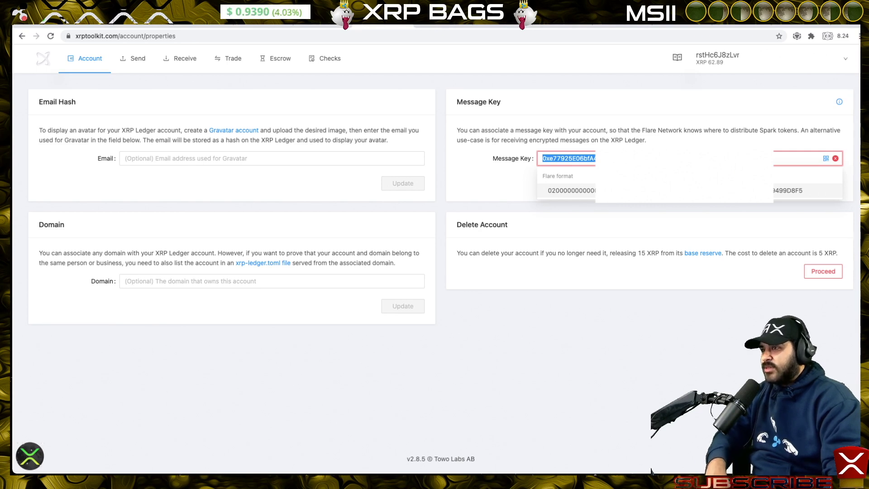
{"action": "key", "text": "Return"}
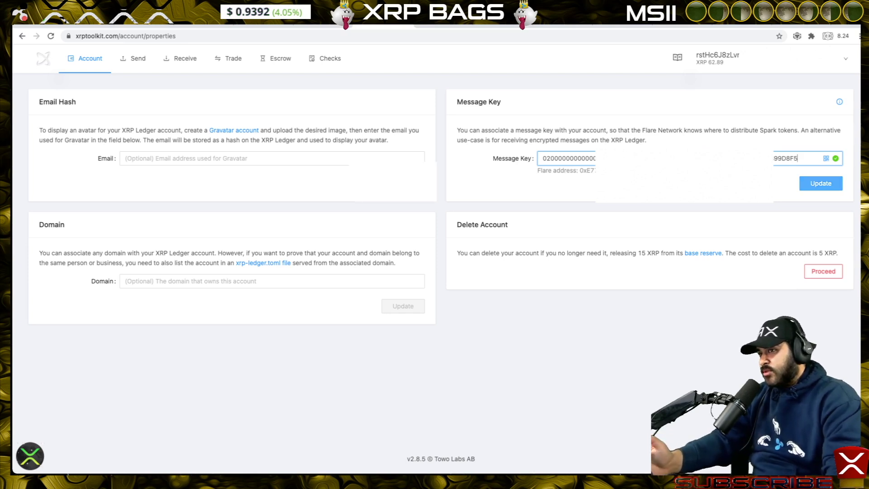
{"action": "left_click", "coordinate": [820, 183]}
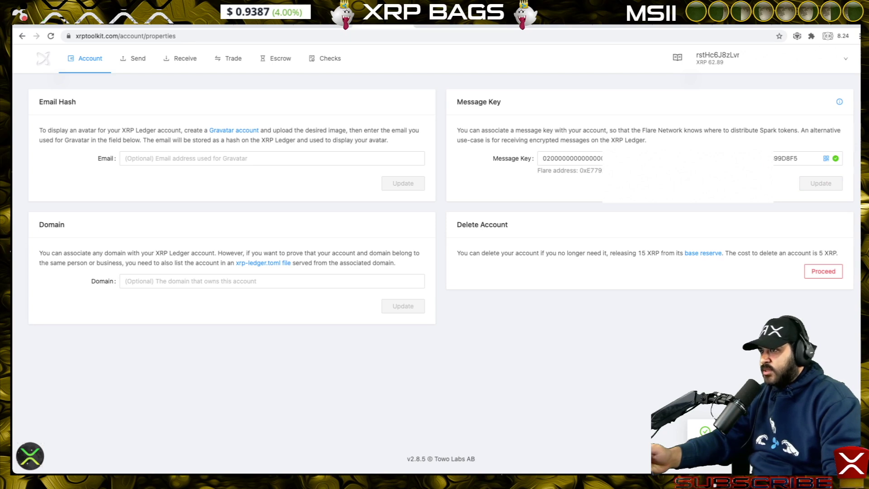
Compare the new Flare message key with the D'CENT receive address, then return to the Medium guide.
{"action": "left_click_drag", "start_coordinate": [580, 171], "coordinate": [602, 170]}
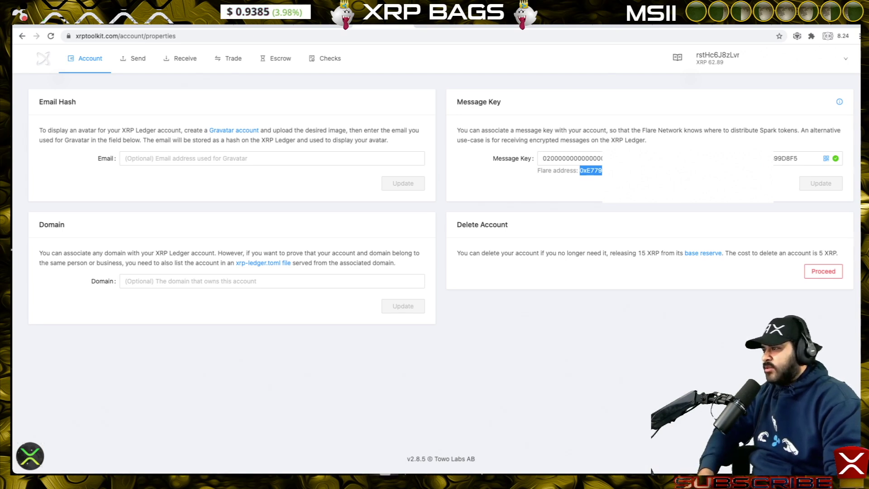
{"action": "key", "text": "super+Tab"}
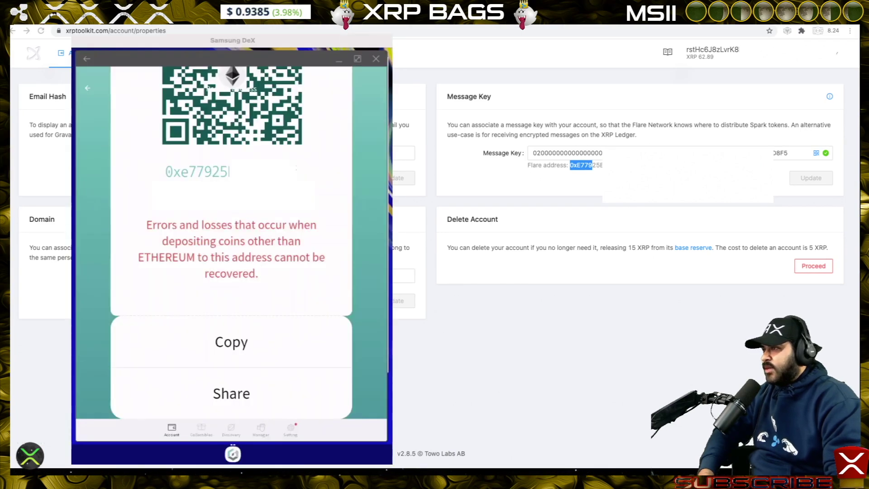
{"action": "key", "text": "super+Tab"}
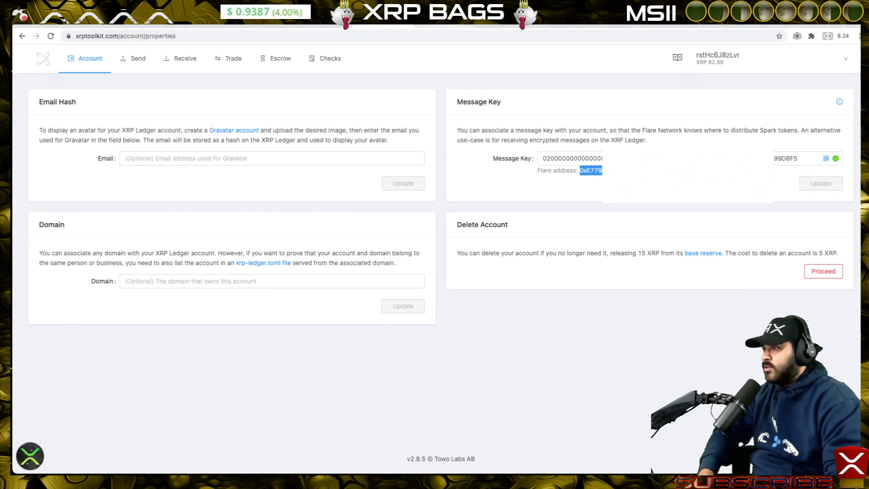
{"action": "left_click", "coordinate": [446, 27]}
{"action": "left_click", "coordinate": [265, 26]}
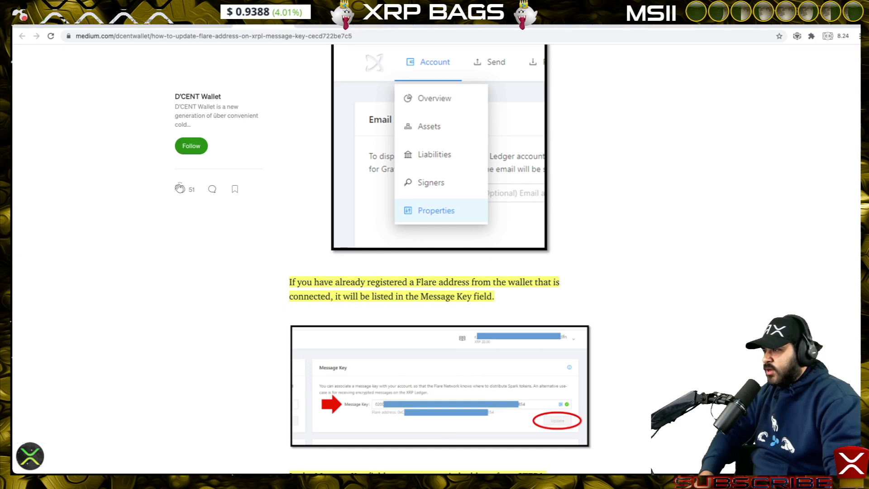
Read the Medium guide through its closing verification advice, then return to the XRP Toolkit get-wallet page.
{"action": "scroll", "coordinate": [439, 258], "scroll_direction": "down", "scroll_amount": 2}
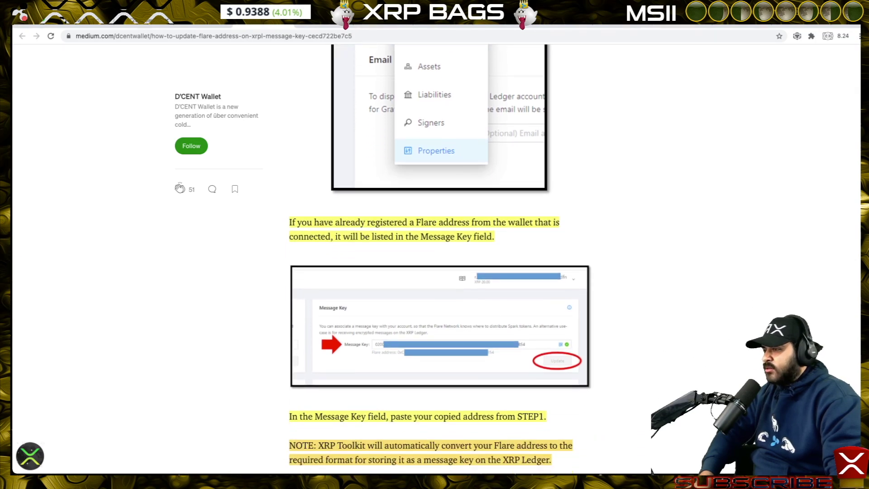
{"action": "scroll", "coordinate": [439, 258], "scroll_direction": "down", "scroll_amount": 3}
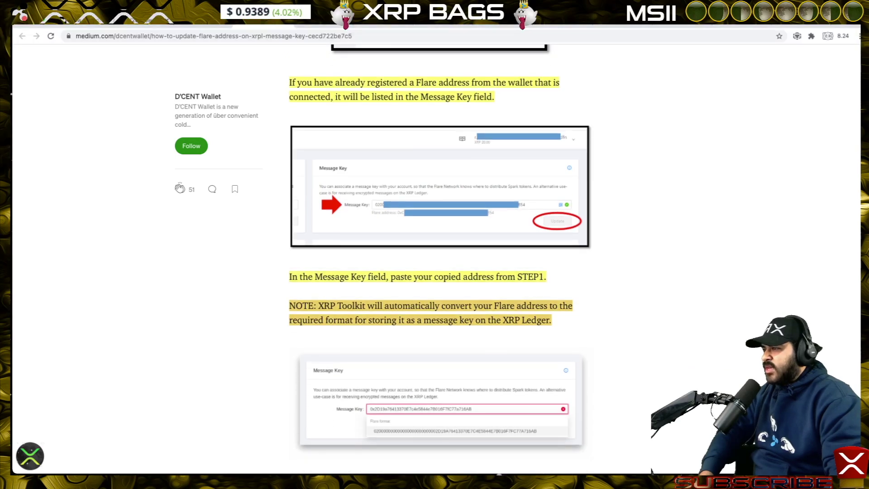
{"action": "scroll", "coordinate": [439, 258], "scroll_direction": "down", "scroll_amount": 2}
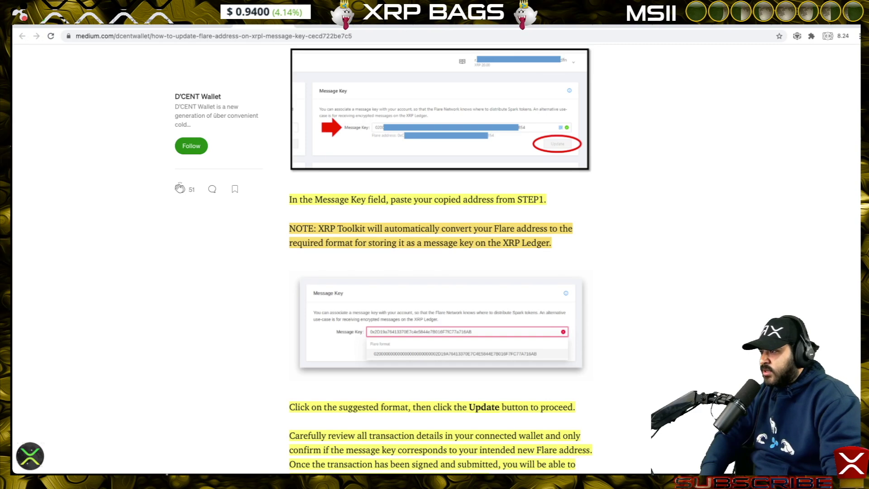
{"action": "scroll", "coordinate": [441, 260], "scroll_direction": "down", "scroll_amount": 4}
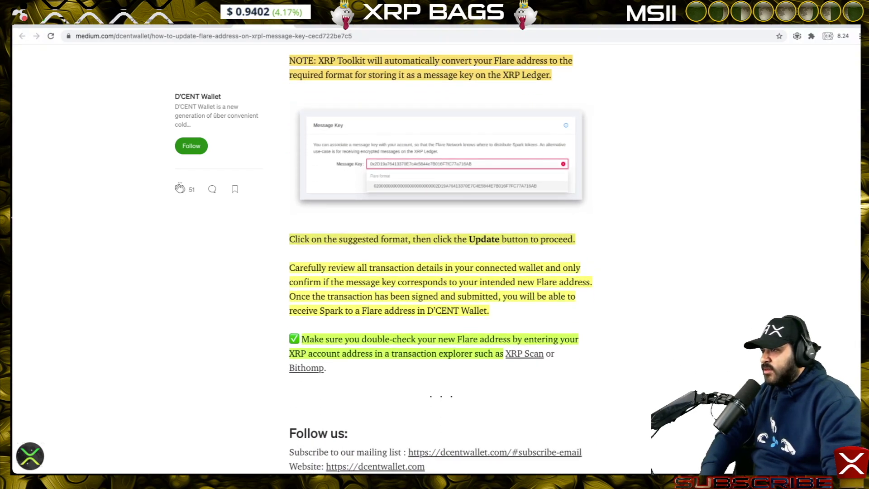
{"action": "scroll", "coordinate": [440, 260], "scroll_direction": "down", "scroll_amount": 1}
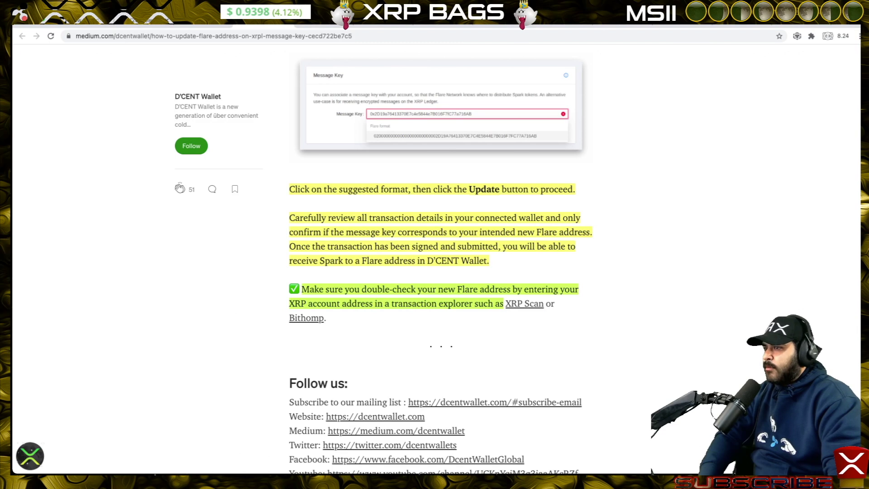
{"action": "scroll", "coordinate": [652, 470], "scroll_direction": "up", "scroll_amount": 15}
{"action": "scroll", "coordinate": [441, 258], "scroll_direction": "up", "scroll_amount": 15}
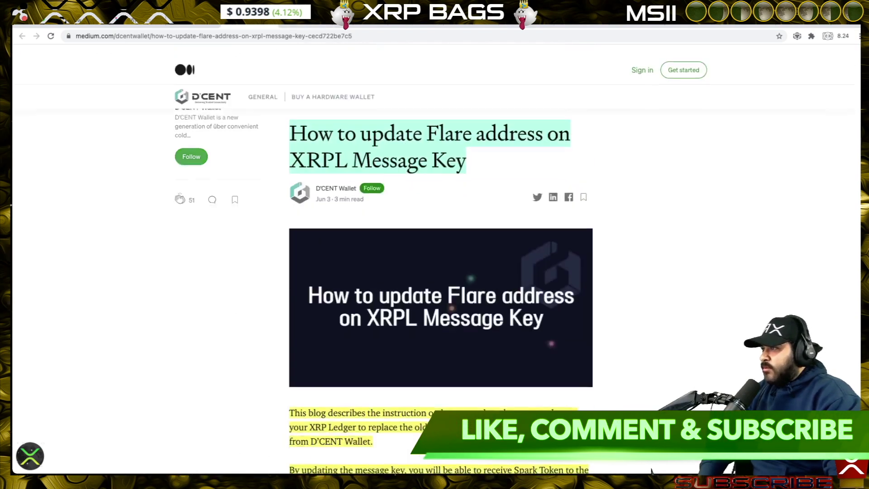
{"action": "left_click", "coordinate": [362, 21]}
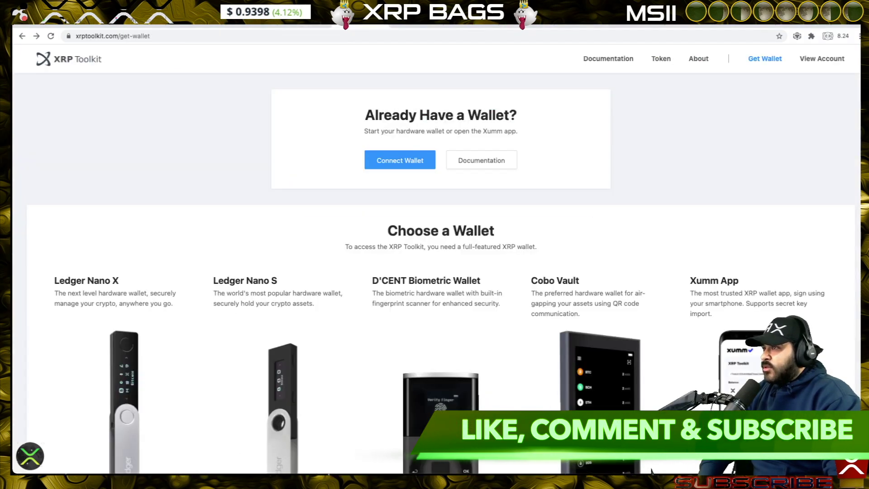
Open the XRP Toolkit account overview and select the XRP account address.
{"action": "key", "text": "ctrl+Tab"}
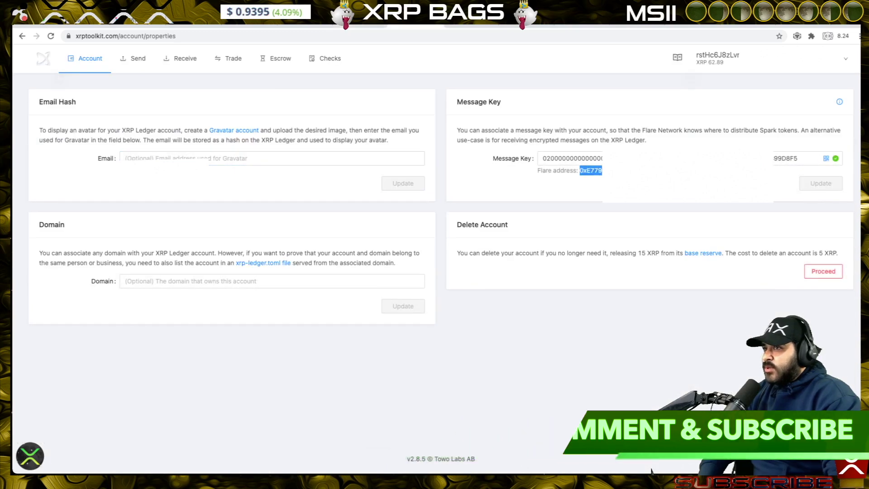
{"action": "mouse_move", "coordinate": [85, 58]}
{"action": "left_click", "coordinate": [90, 86]}
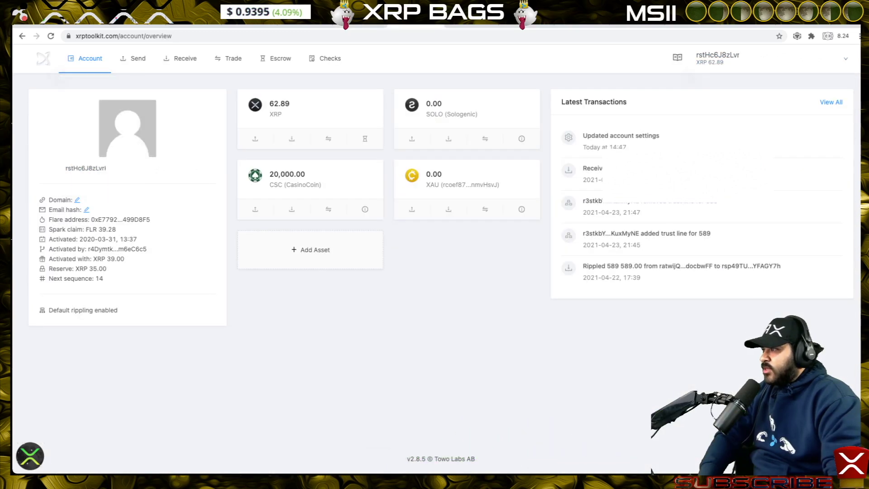
{"action": "double_click", "coordinate": [90, 169]}
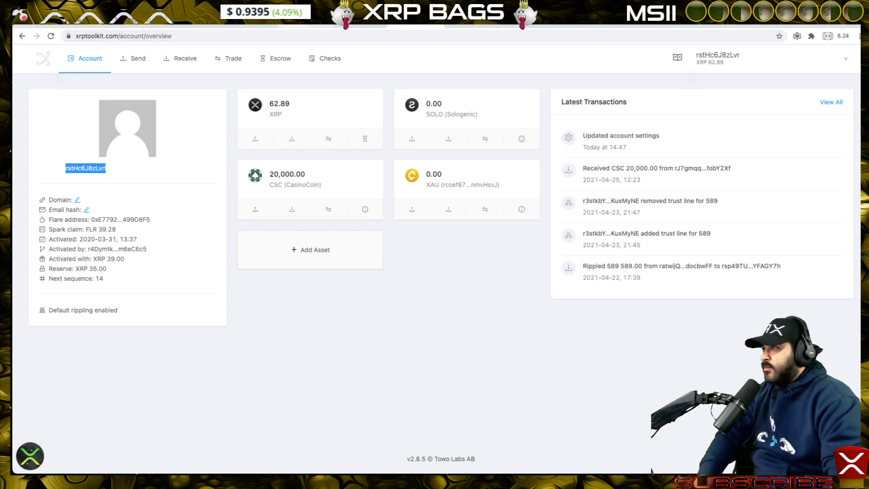
Check that XRPSCAN's Flare address matches the D'CENT wallet's Ethereum address.
{"action": "left_click", "coordinate": [305, 22]}
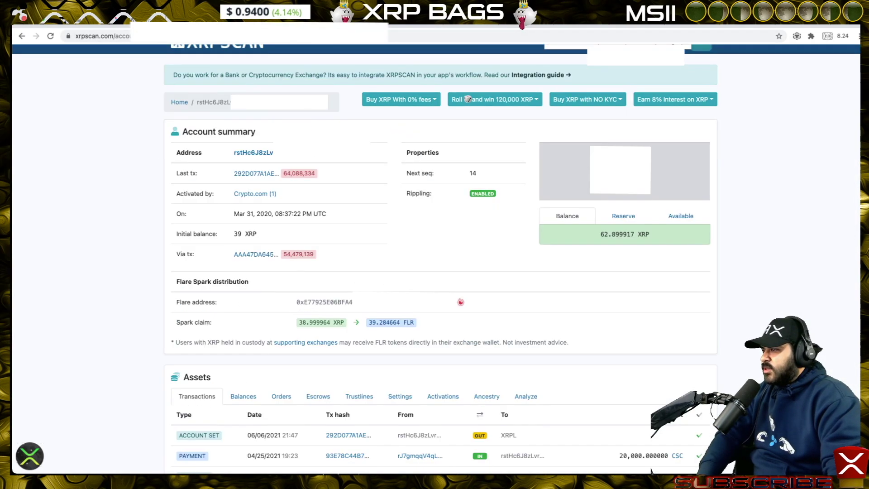
{"action": "left_click_drag", "start_coordinate": [297, 303], "coordinate": [318, 302]}
{"action": "key", "text": "shift+Right"}
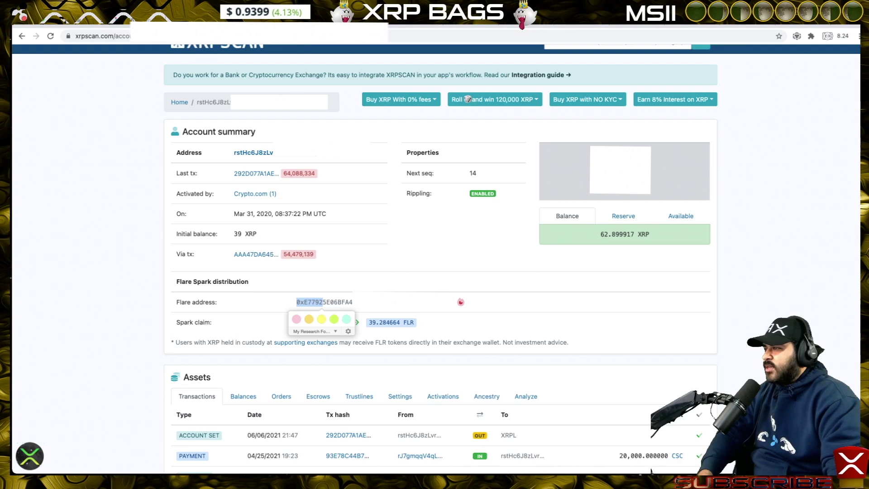
{"action": "key", "text": "super+Tab"}
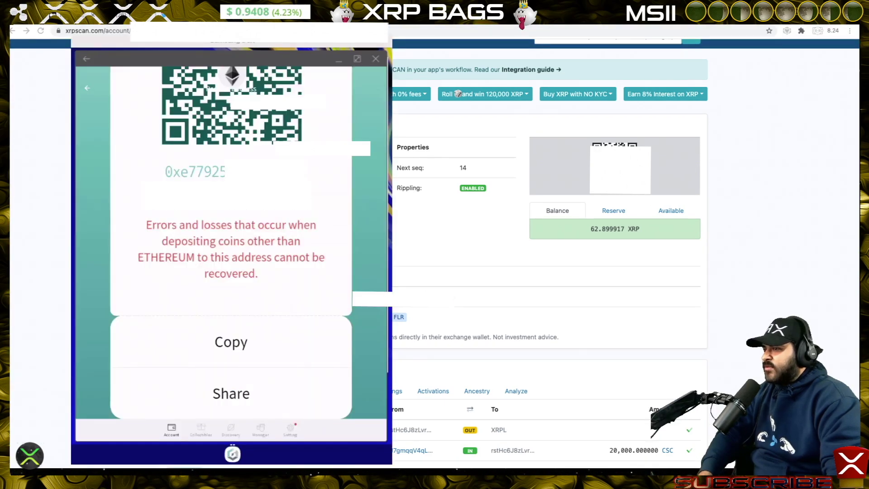
{"action": "key", "text": "alt+Tab"}
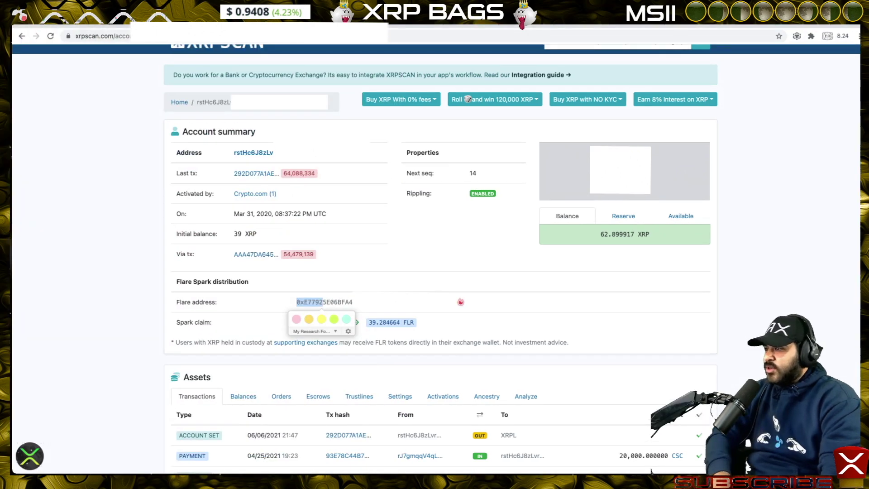
{"action": "left_click", "coordinate": [461, 302]}
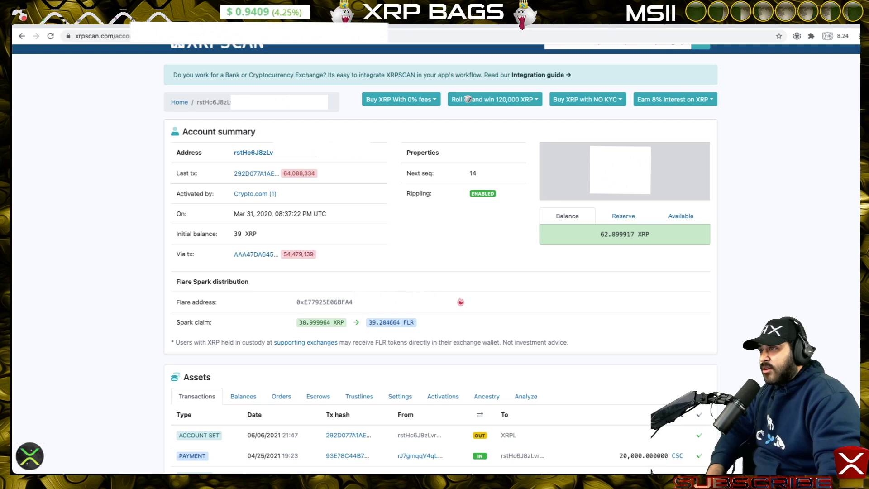
Bring up the XRP Toolkit Claim Spark Tokens documentation page.
{"action": "left_click", "coordinate": [525, 23]}
{"action": "scroll", "coordinate": [444, 272], "scroll_direction": "up", "scroll_amount": 1}
{"action": "scroll", "coordinate": [444, 272], "scroll_direction": "down", "scroll_amount": 5}
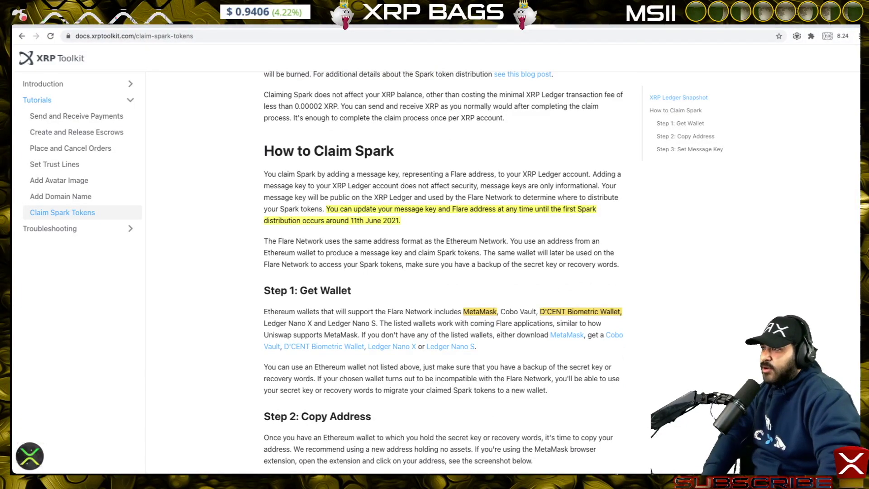
Highlight the 11th June 2021 deadline and Step 1's supported-wallets sentence, then go to the Towo Labs tweet.
{"action": "scroll", "coordinate": [651, 471], "scroll_direction": "up", "scroll_amount": 2}
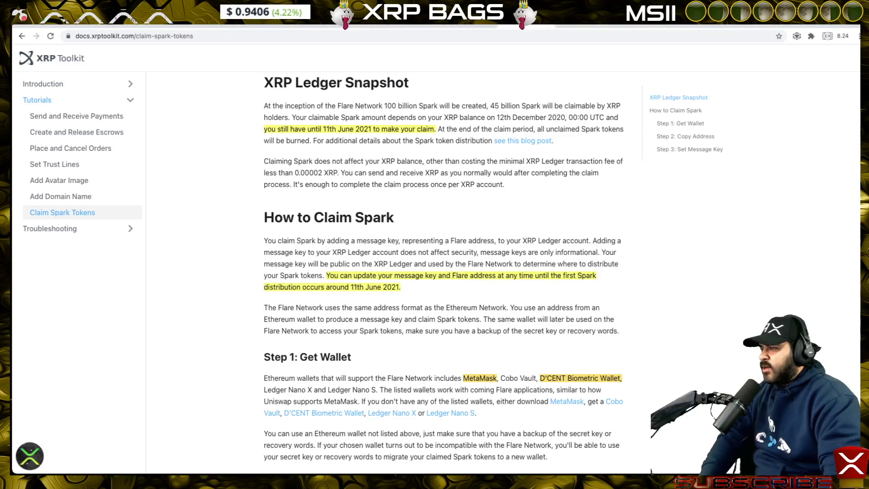
{"action": "left_click_drag", "start_coordinate": [401, 287], "coordinate": [354, 287]}
{"action": "scroll", "coordinate": [652, 471], "scroll_direction": "down", "scroll_amount": 1}
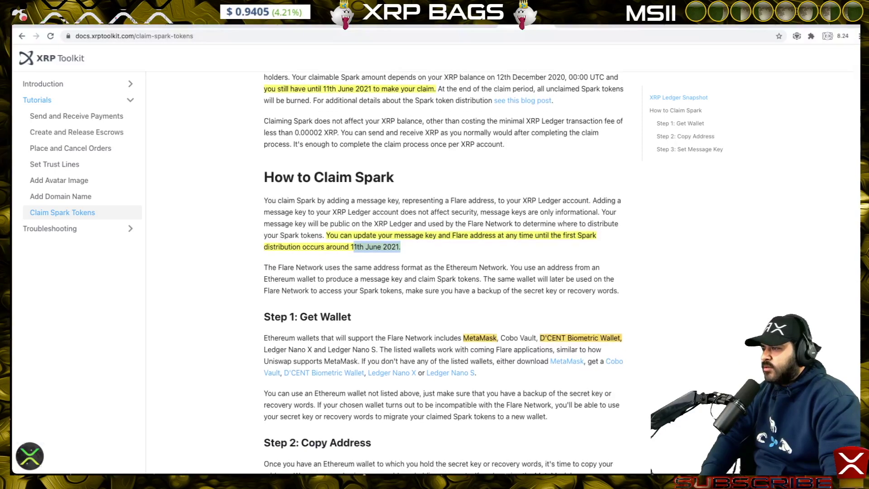
{"action": "left_click_drag", "start_coordinate": [308, 338], "coordinate": [450, 338]}
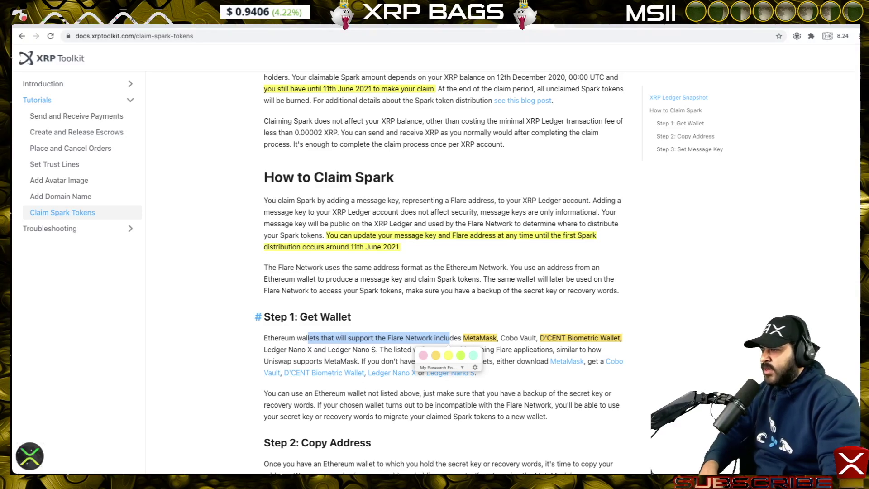
{"action": "left_click", "coordinate": [446, 319]}
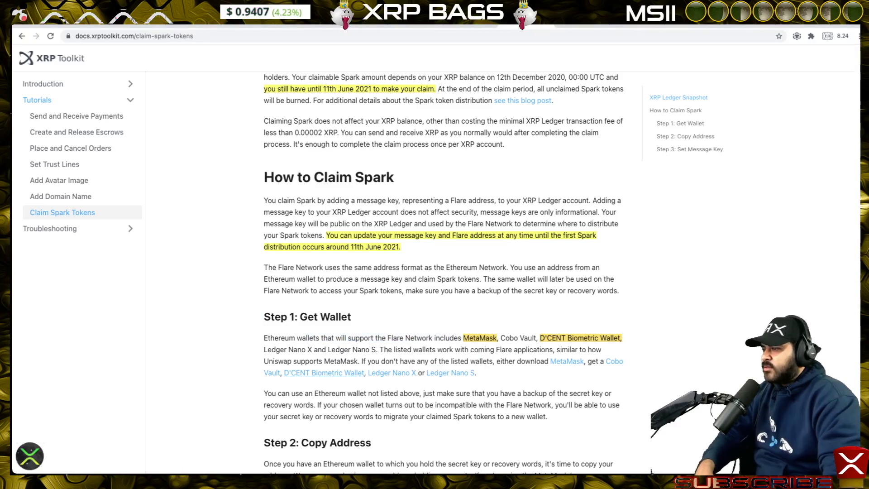
{"action": "key", "text": "ctrl+Tab"}
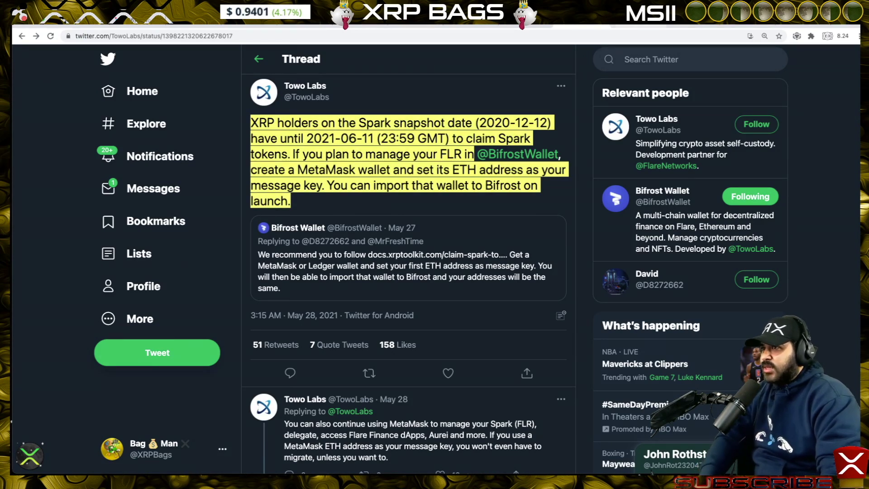
Read Towo Labs' next tweet on wallet migration, then view the Ledger Support reply screenshot.
{"action": "key", "text": "ctrl+Tab"}
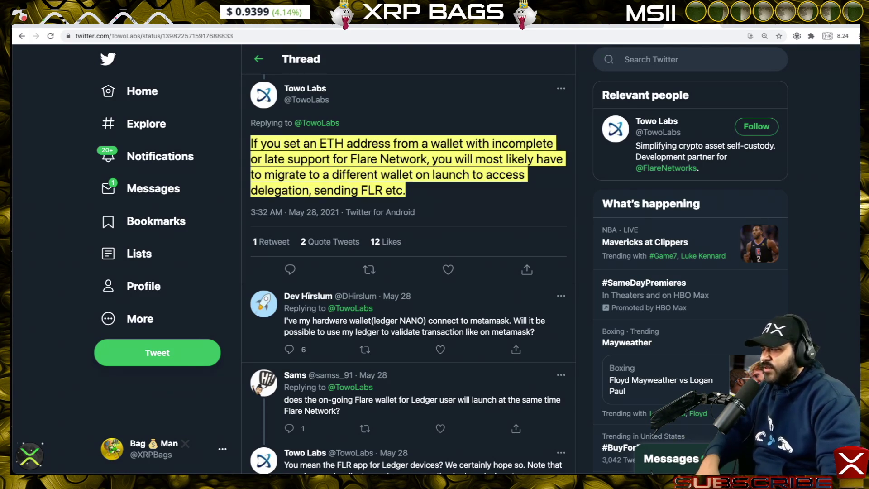
{"action": "scroll", "coordinate": [408, 272], "scroll_direction": "down", "scroll_amount": 1}
{"action": "scroll", "coordinate": [408, 272], "scroll_direction": "up", "scroll_amount": 2}
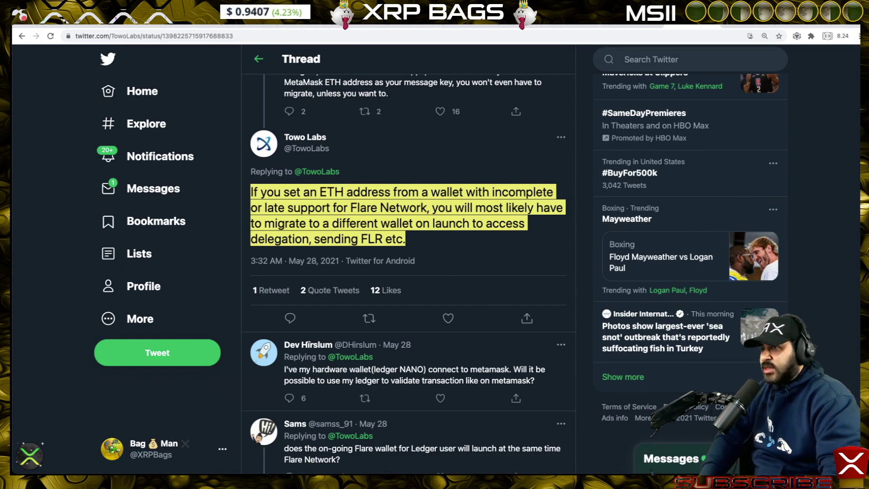
{"action": "key", "text": "ctrl+Tab"}
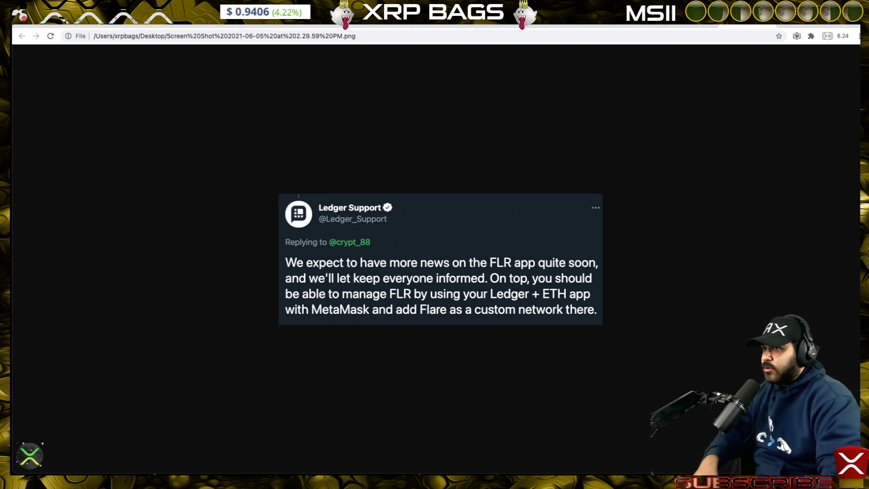
View the Ellipal message screenshot, then open D'CENT Wallet's Coston2 testnet tweet.
{"action": "key", "text": "ctrl+Tab"}
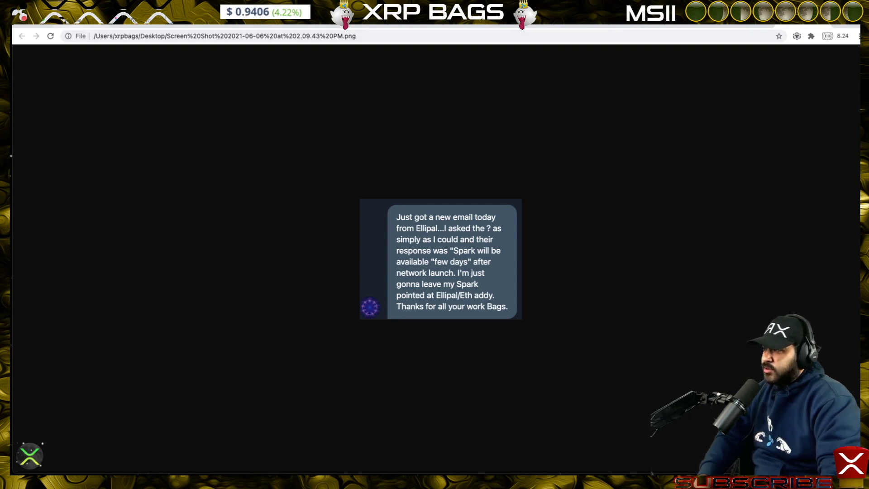
{"action": "left_click", "coordinate": [82, 21]}
{"action": "left_click", "coordinate": [193, 21]}
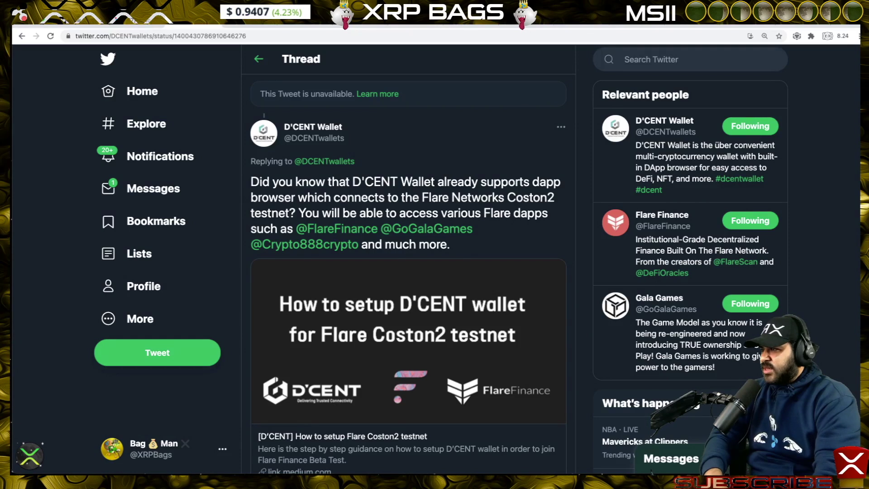